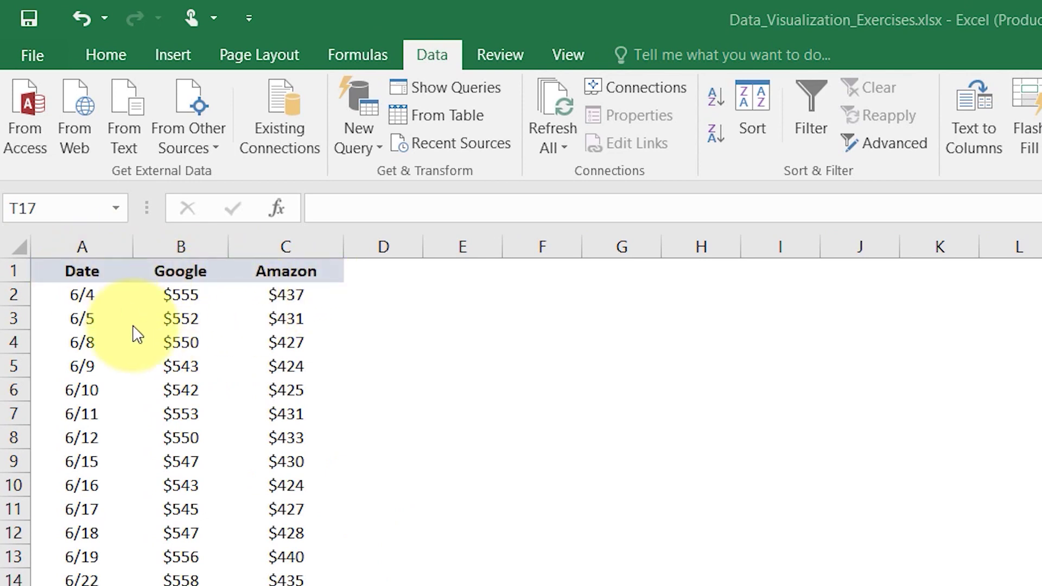
- Insert a 2-D line chart from the Google and Amazon price data and enlarge it beside the table
left_click(165, 378)
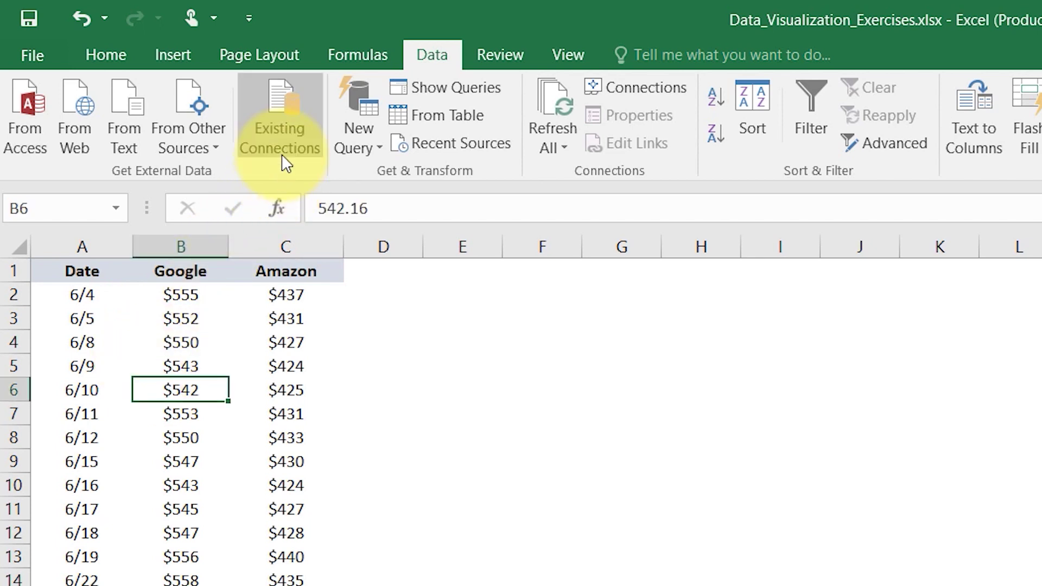
left_click(186, 51)
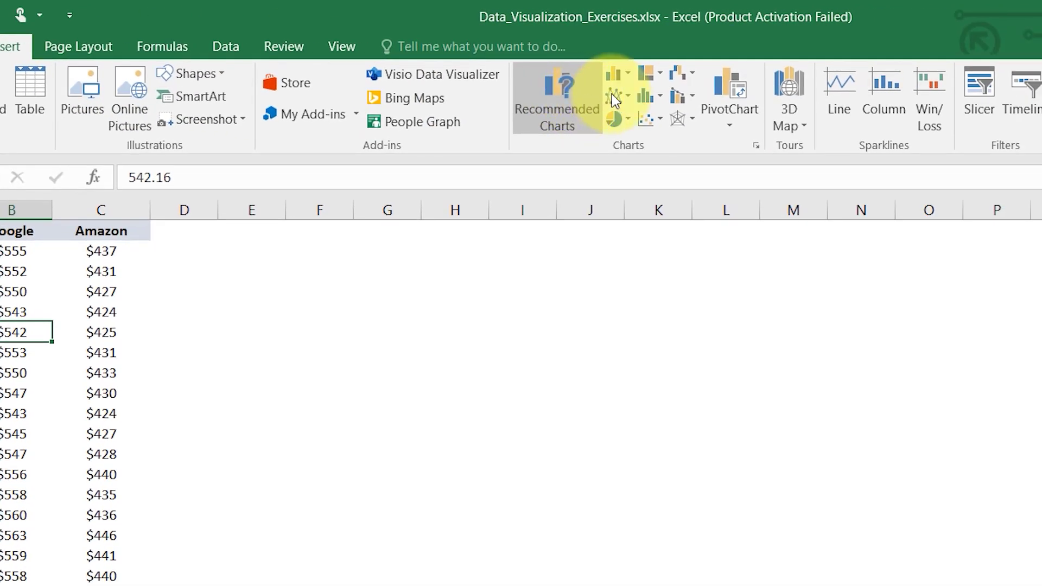
left_click(633, 101)
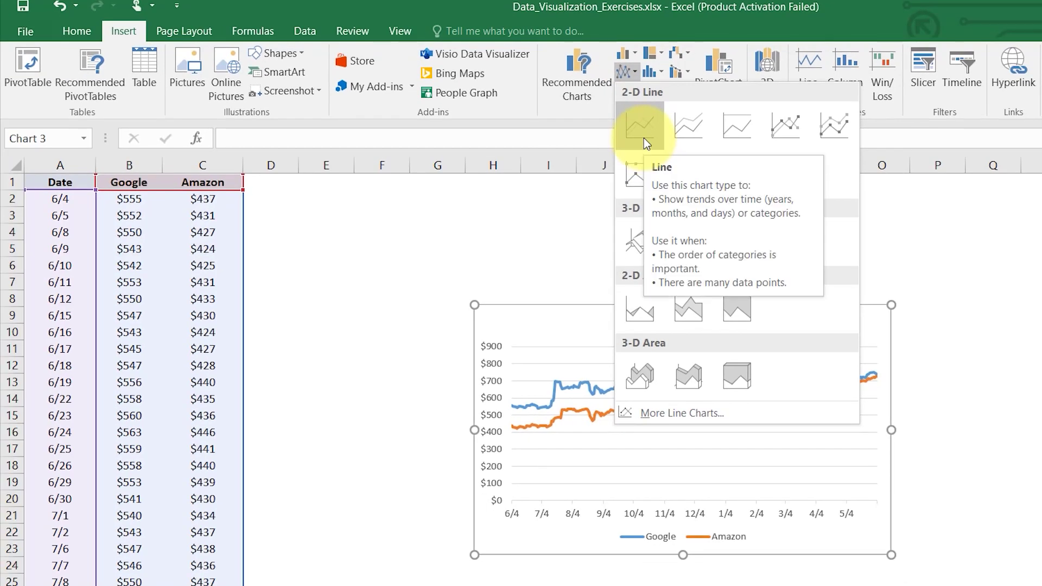
left_click(643, 138)
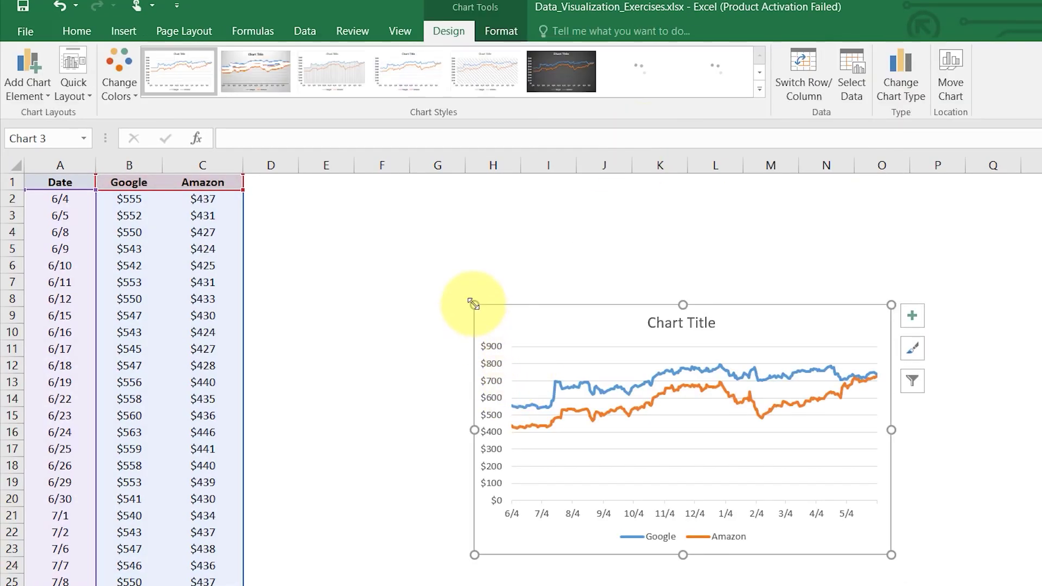
left_click_drag(474, 305, 305, 211)
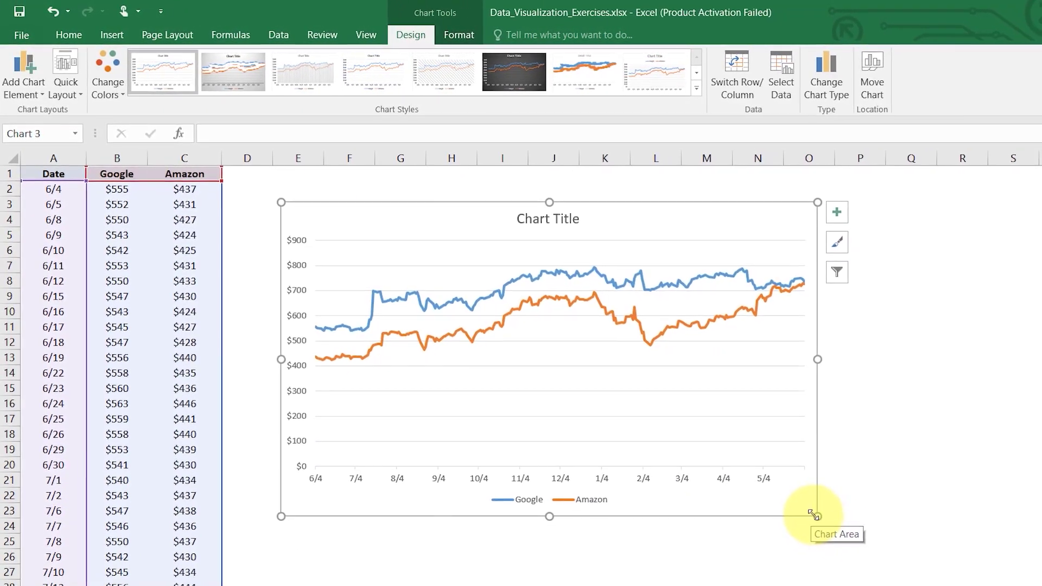
left_click_drag(834, 524, 905, 549)
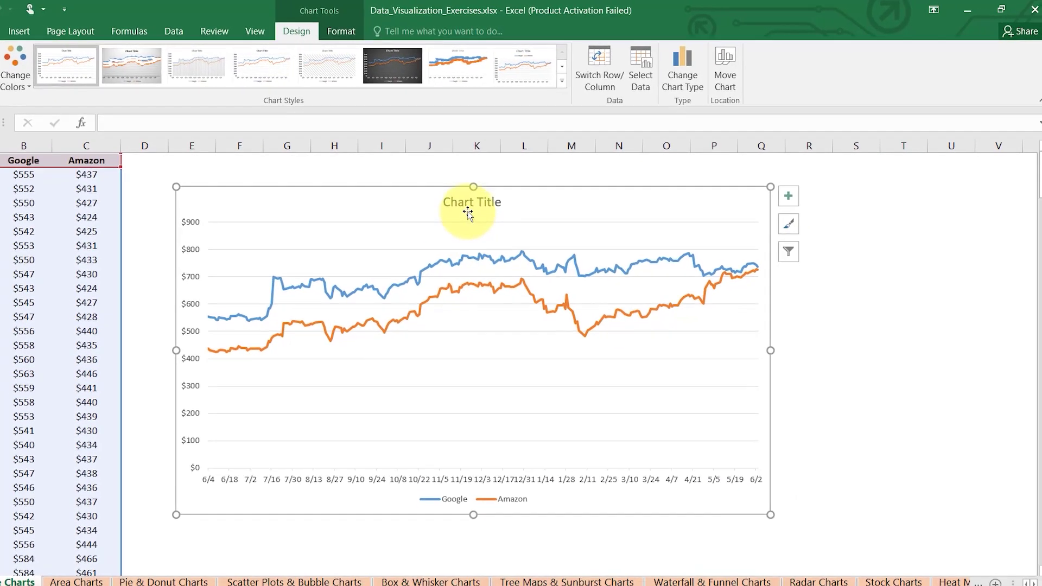
- Replace the chart's placeholder title with "Share value"
left_click(548, 214)
double_click(462, 206)
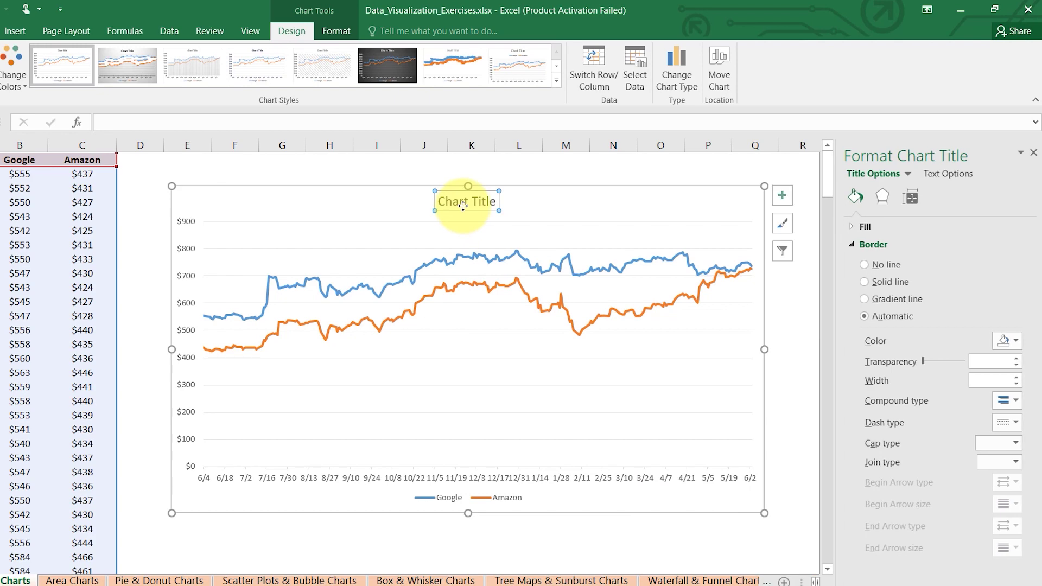
triple_click(464, 206)
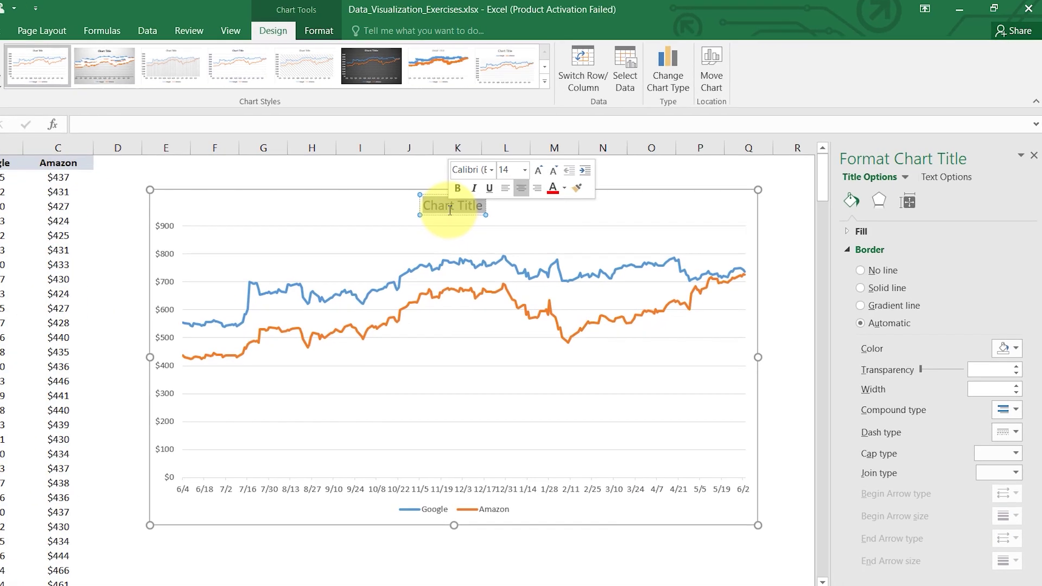
type("S")
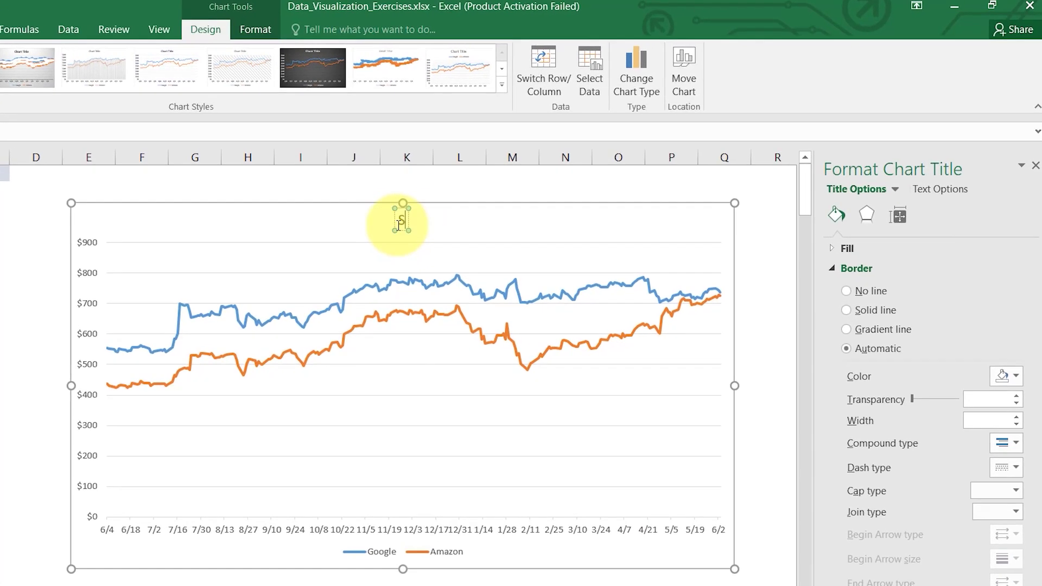
type("hare valu")
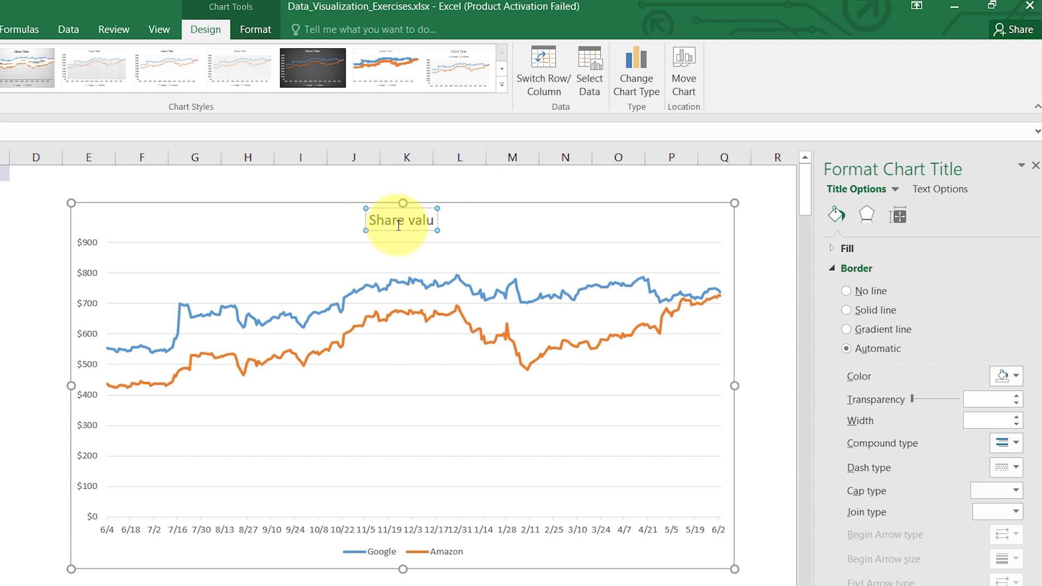
type("e")
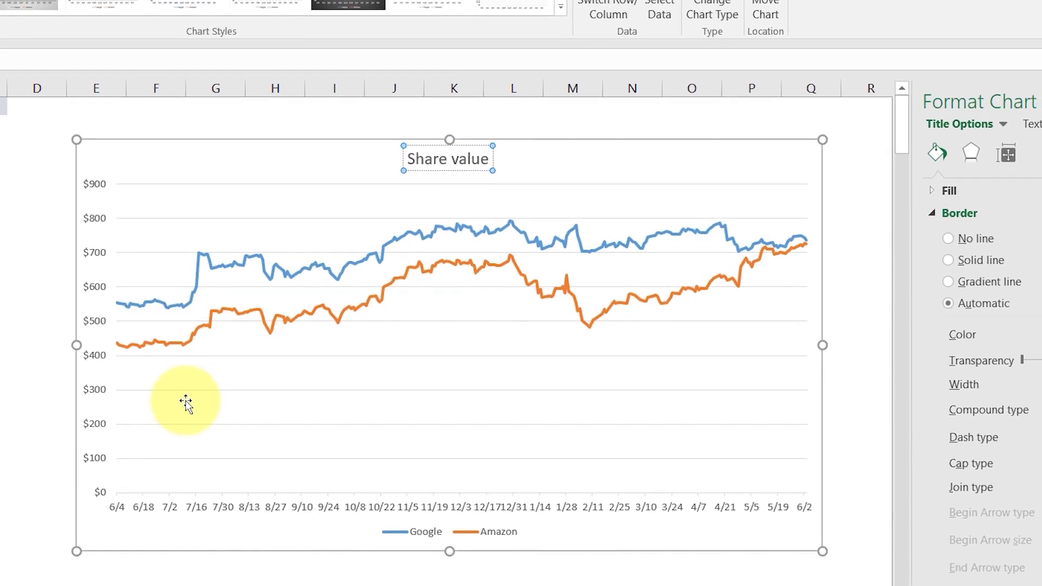
left_click(185, 402)
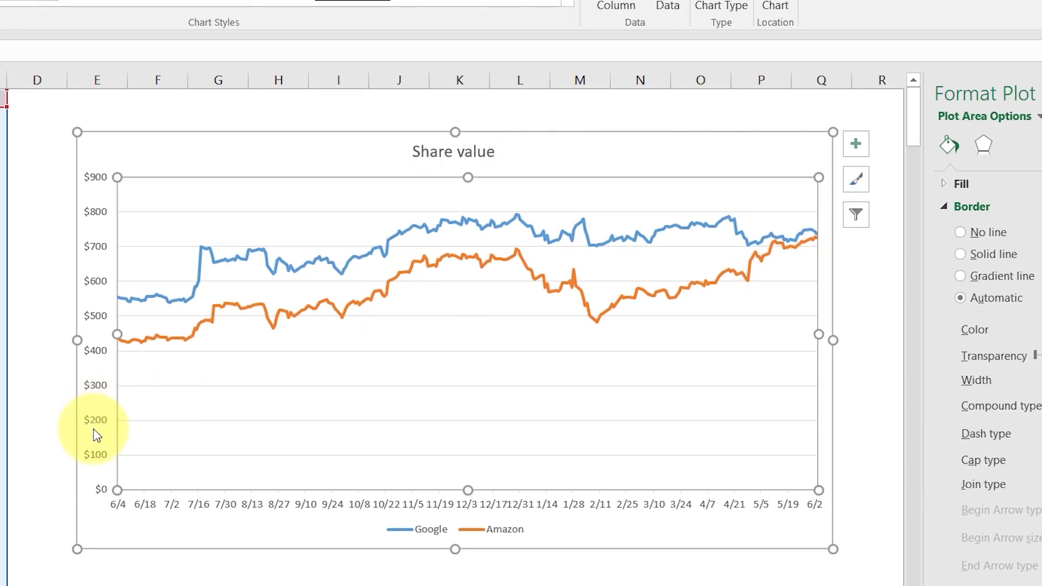
- Set the minimum bound of the chart's vertical value axis to 400
left_click(95, 430)
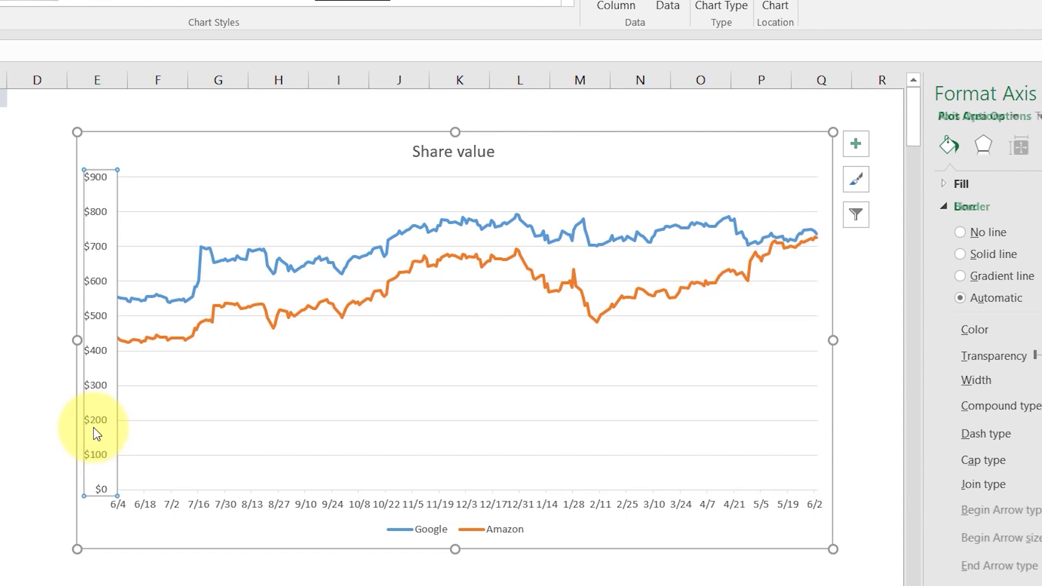
left_click(86, 431)
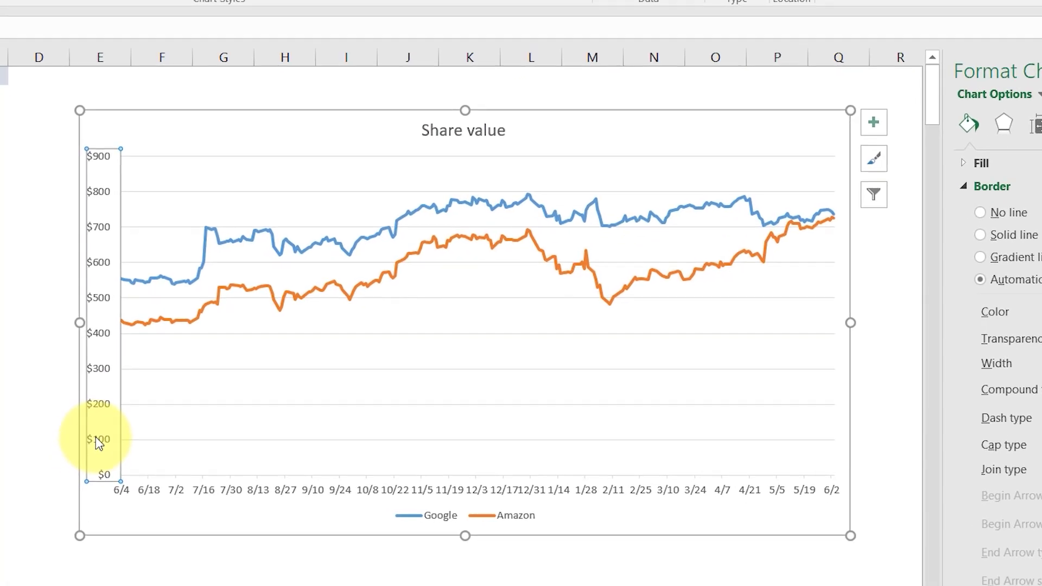
left_click(97, 441)
right_click(98, 438)
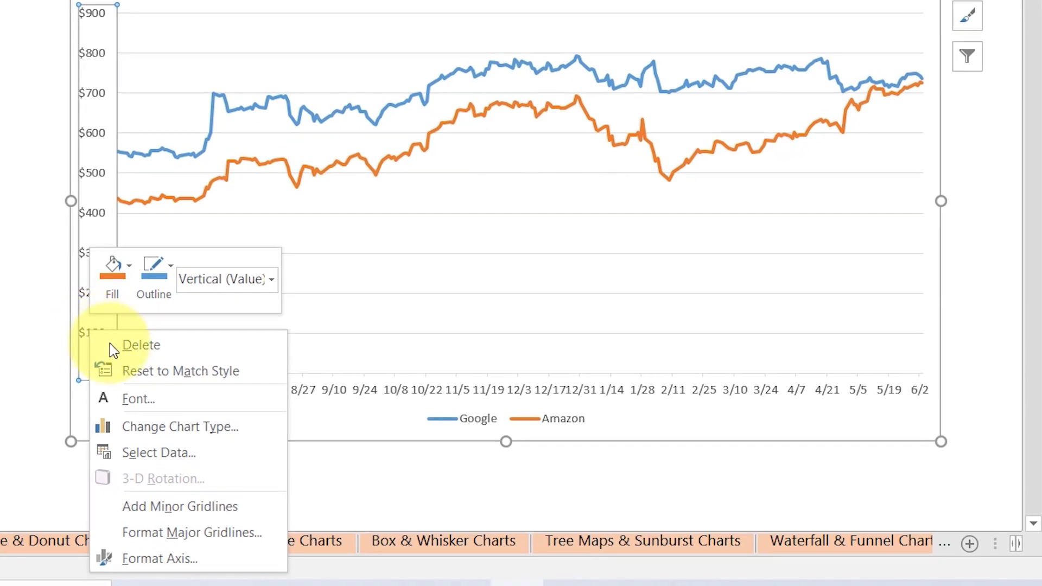
left_click(139, 562)
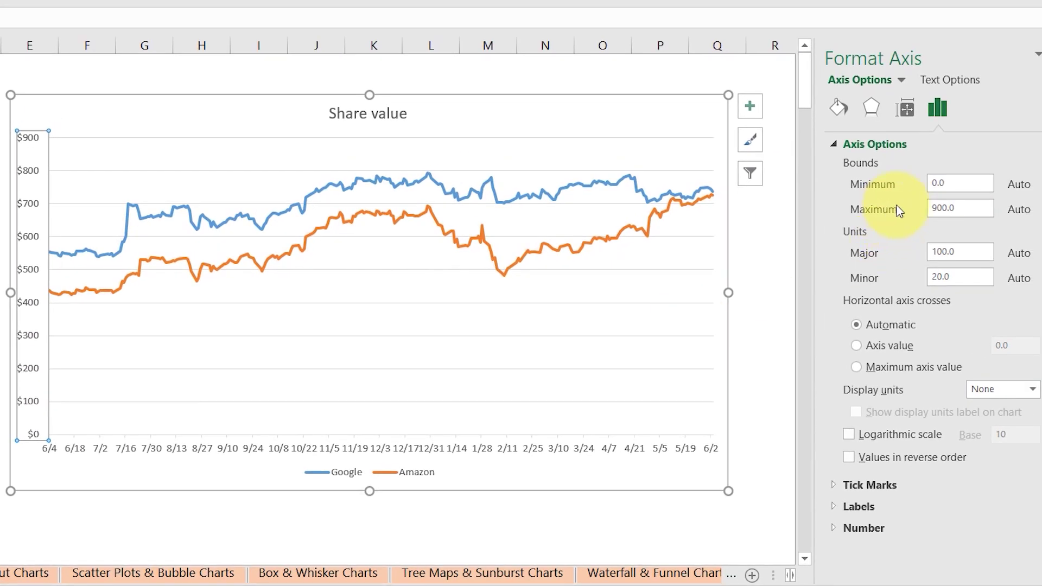
left_click(952, 184)
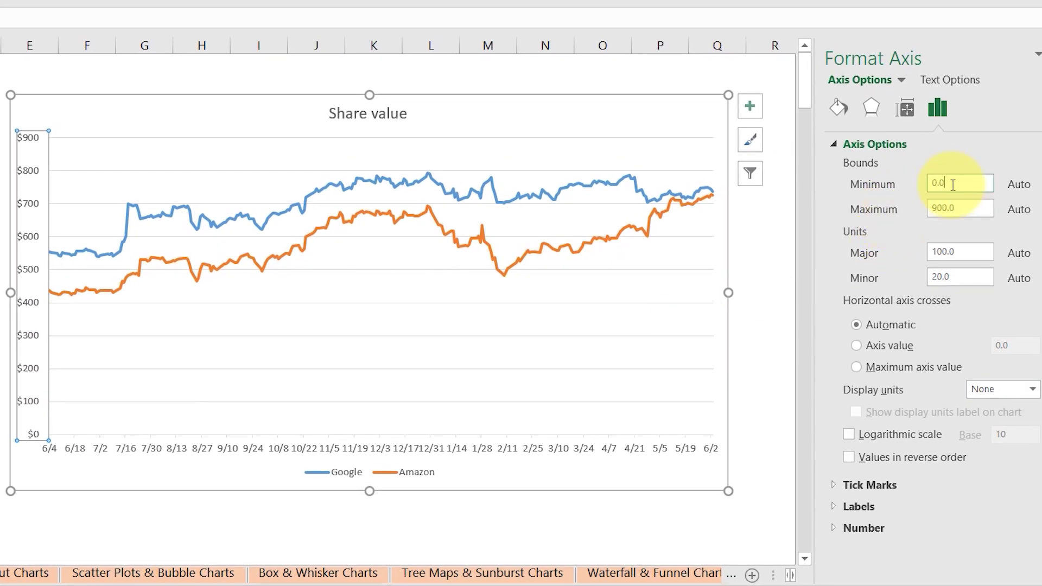
left_click_drag(952, 185, 909, 187)
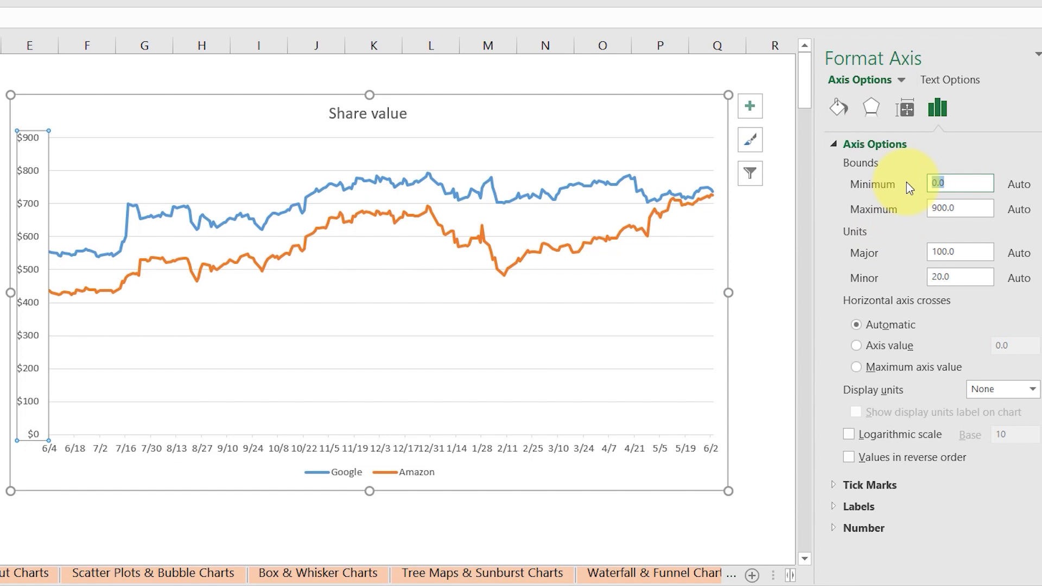
type("400")
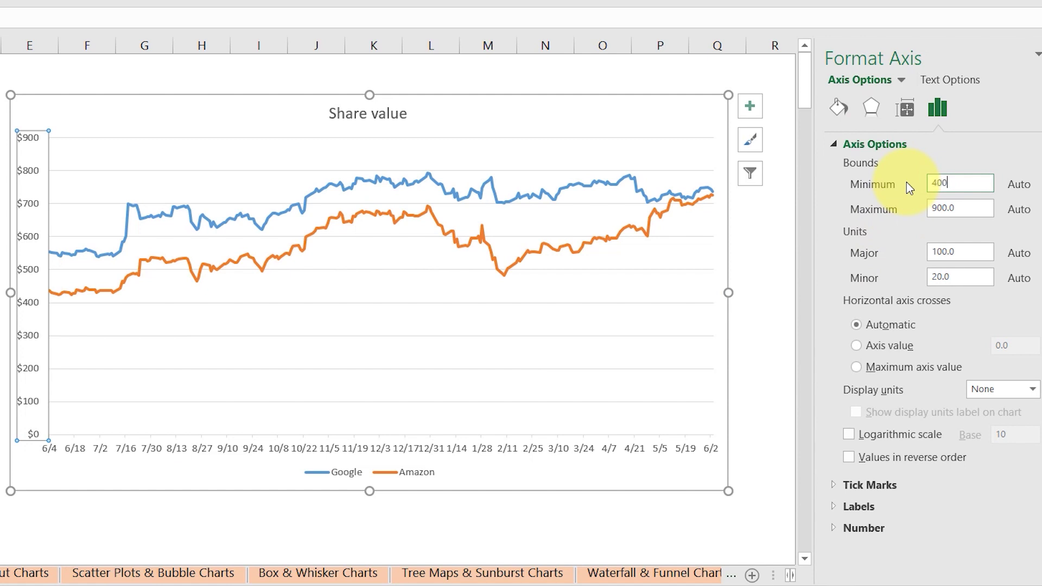
left_click(943, 207)
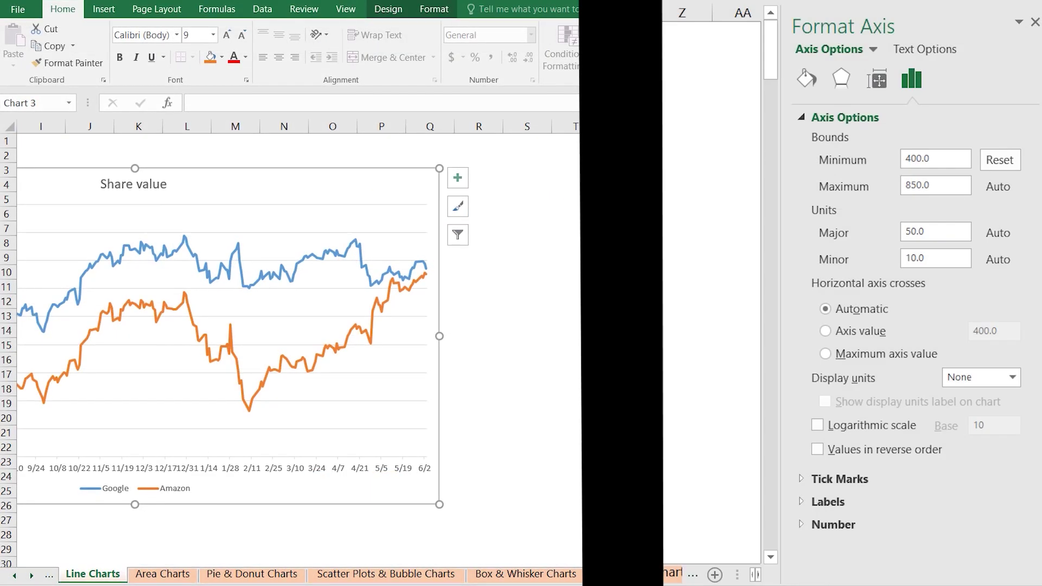
key("Left")
key("Left")
key("Left")
key("Left")
key("Left")
key("Left")
key("Left")
key("Left")
key("Left")
key("Left")
key("Left")
key("Left")
key("Left")
key("Left")
key("Left")
key("Left")
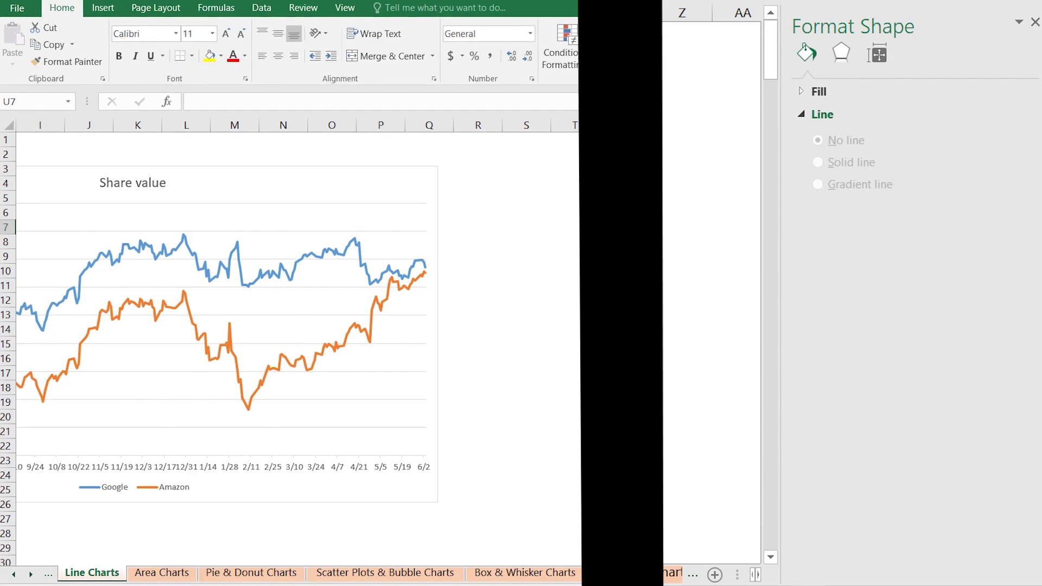
key("Left")
key("Left")
key("Left")
key("Left")
key("Left")
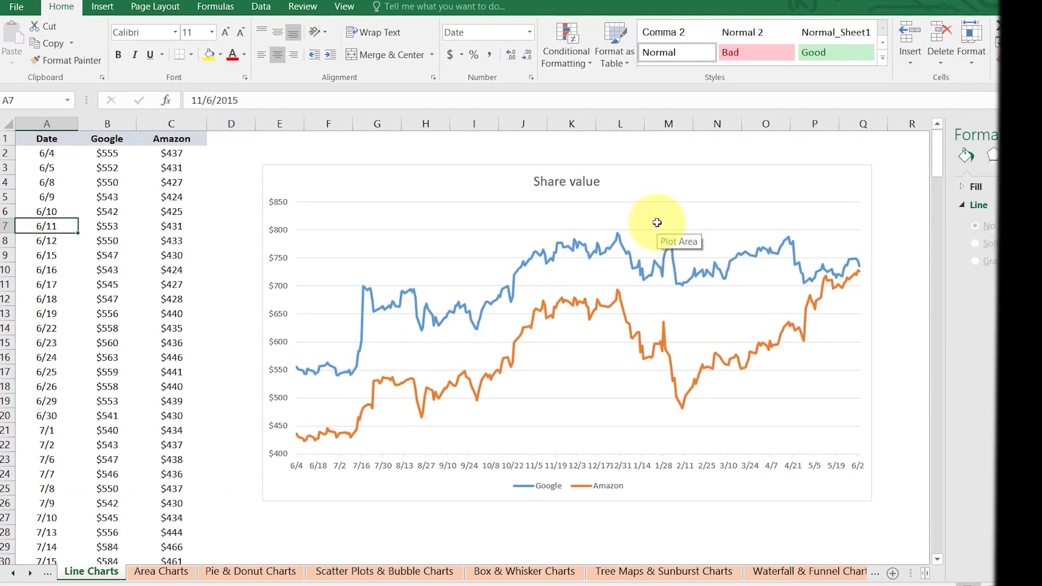
key("Right")
key("Right")
key("Right")
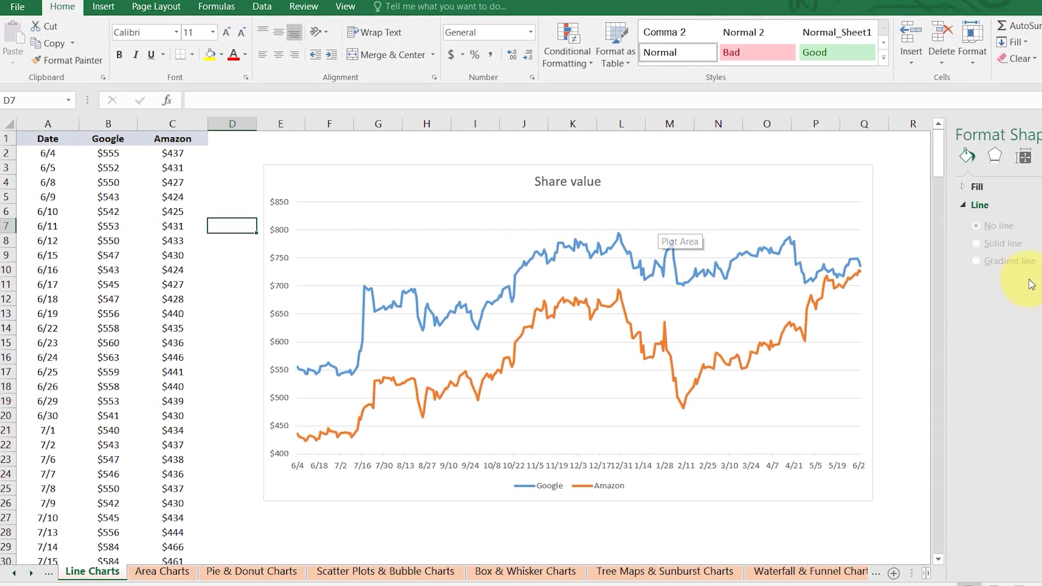
- Add a linear trendline based on the Google series to the share value chart
left_click(695, 281)
left_click(695, 281)
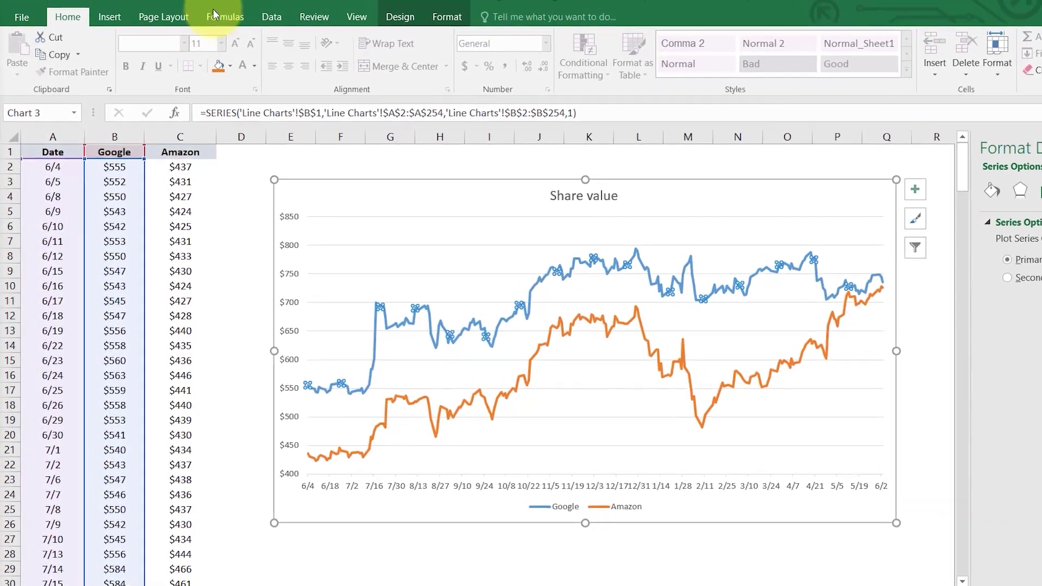
left_click(470, 213)
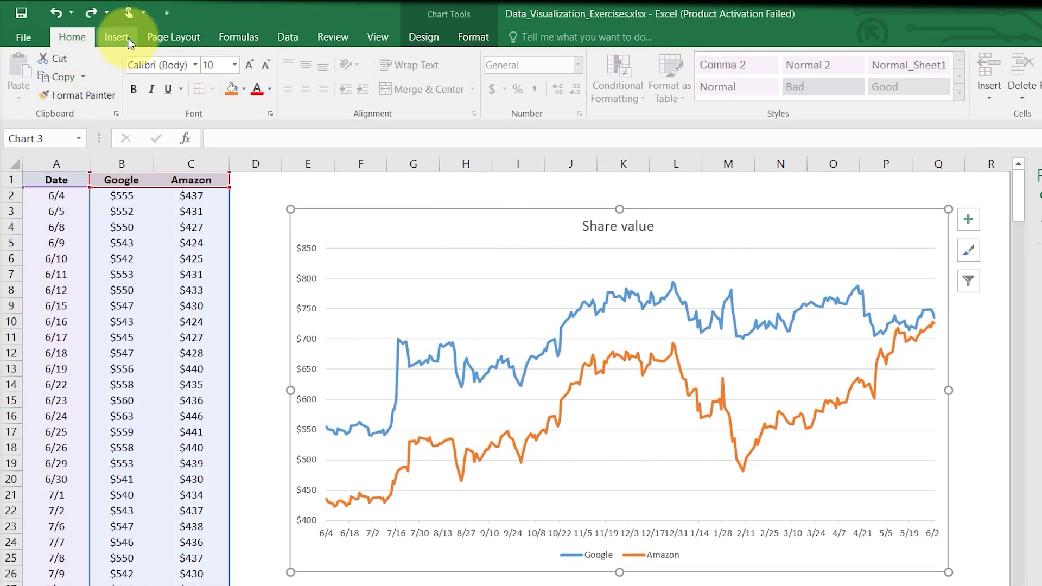
left_click(428, 37)
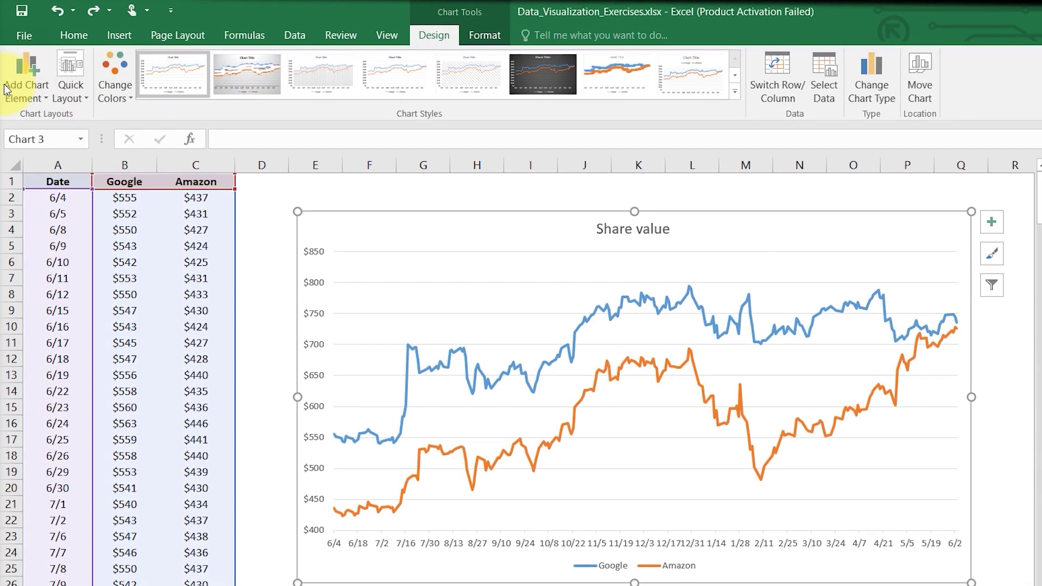
left_click(8, 87)
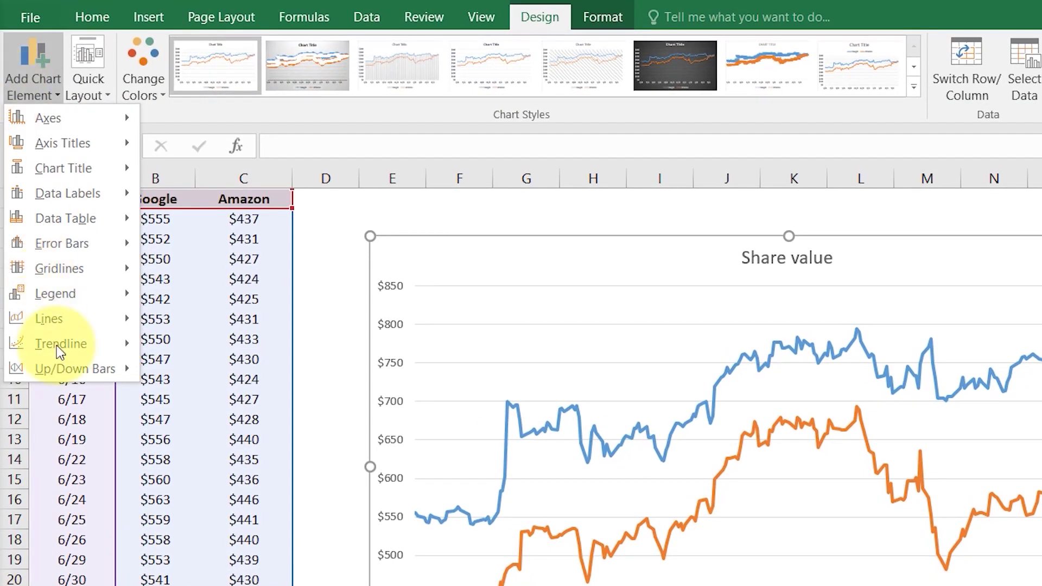
mouse_move(56, 346)
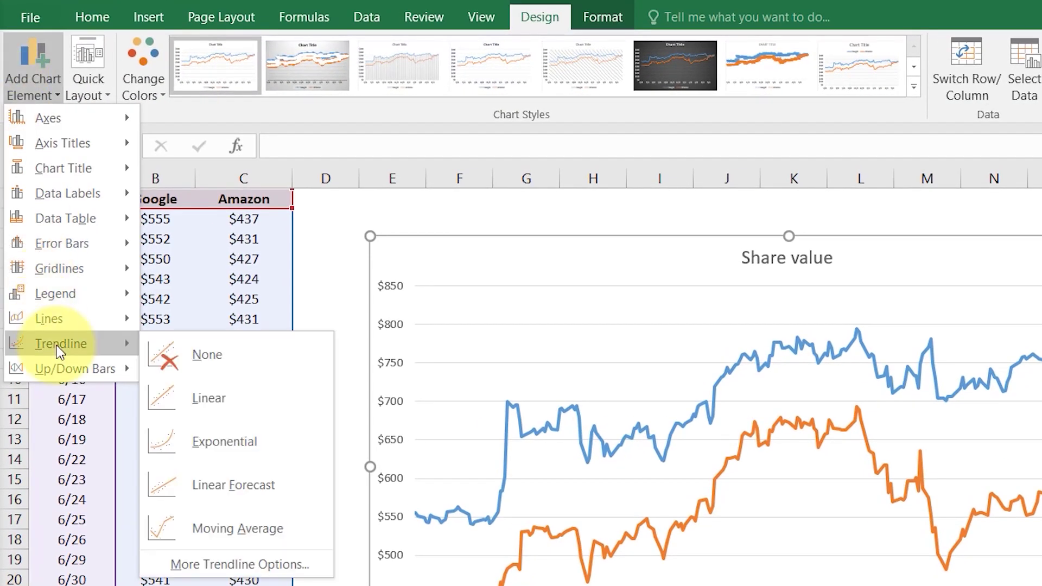
left_click(203, 402)
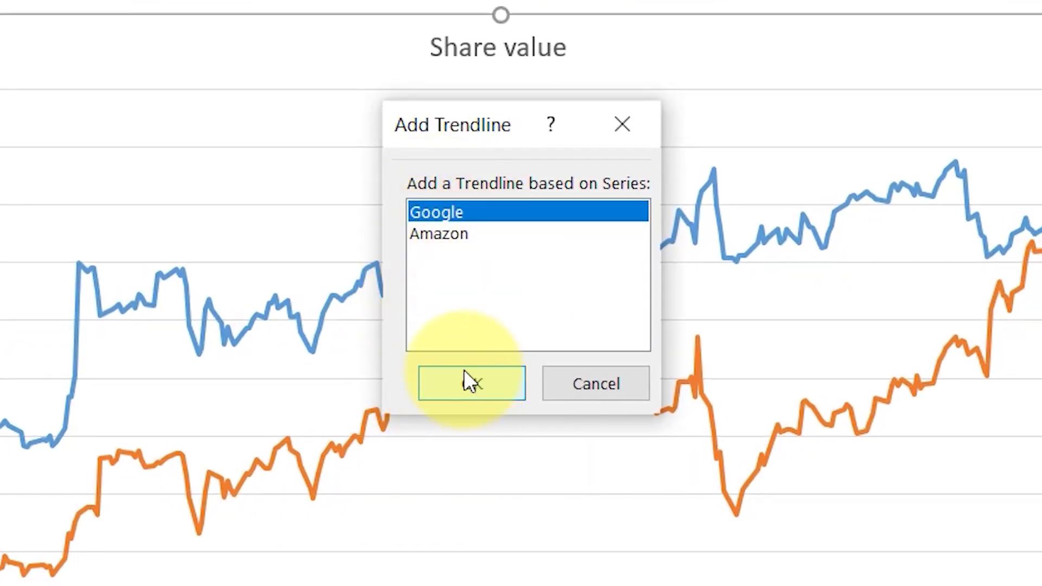
left_click(440, 392)
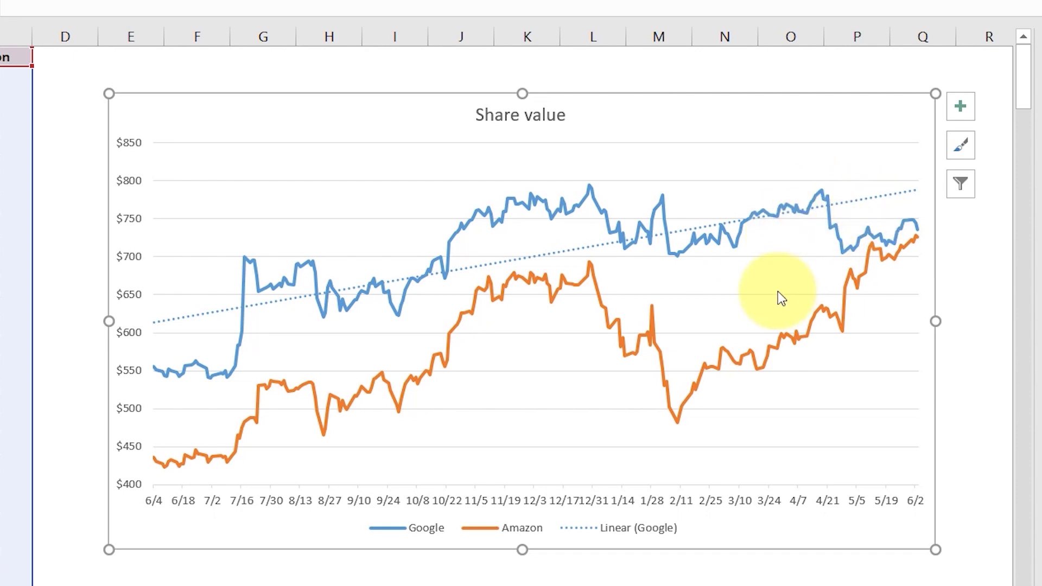
- Add a linear trendline to the Amazon series in the chart
left_click(713, 367)
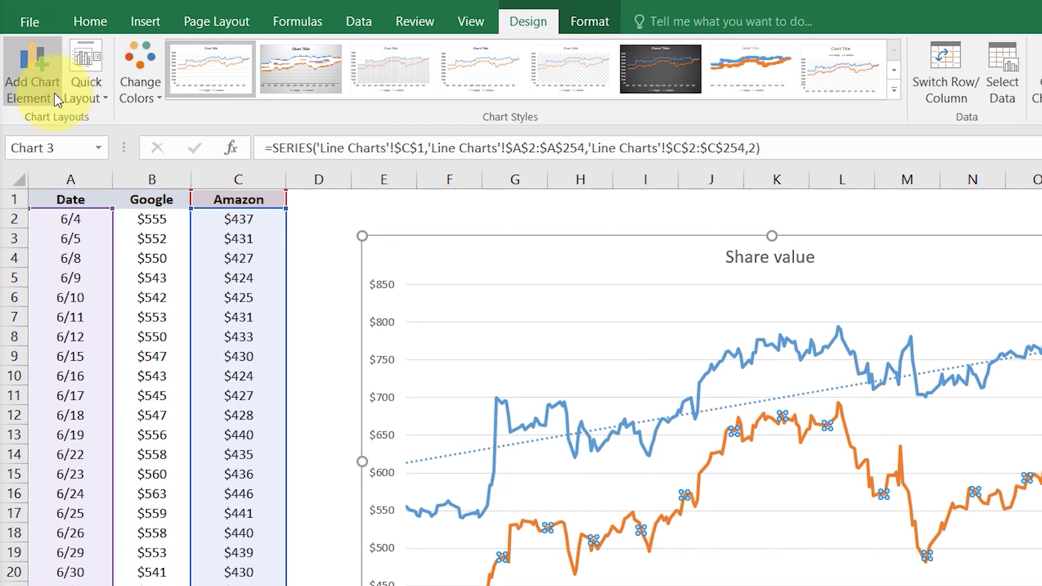
left_click(54, 93)
mouse_move(52, 333)
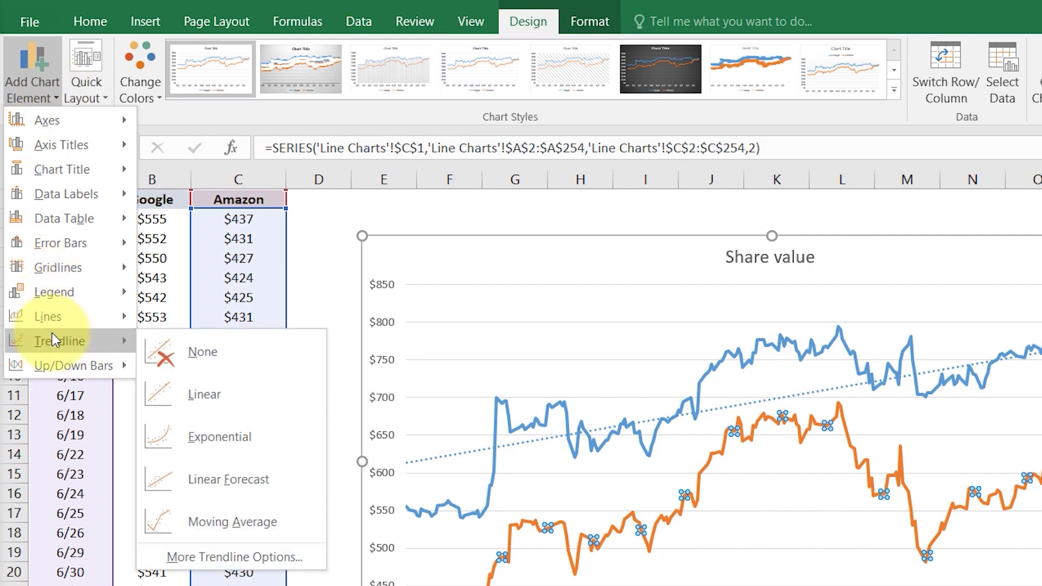
left_click(201, 406)
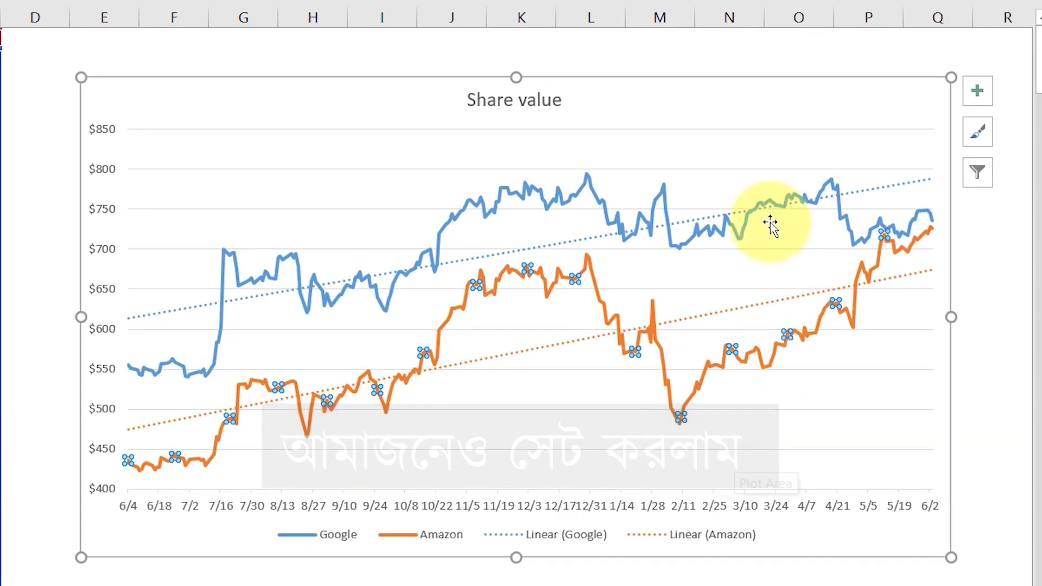
- Open the Google trendline's formatting options and inspect the Amazon series' value at the 12/30 point
double_click(910, 187)
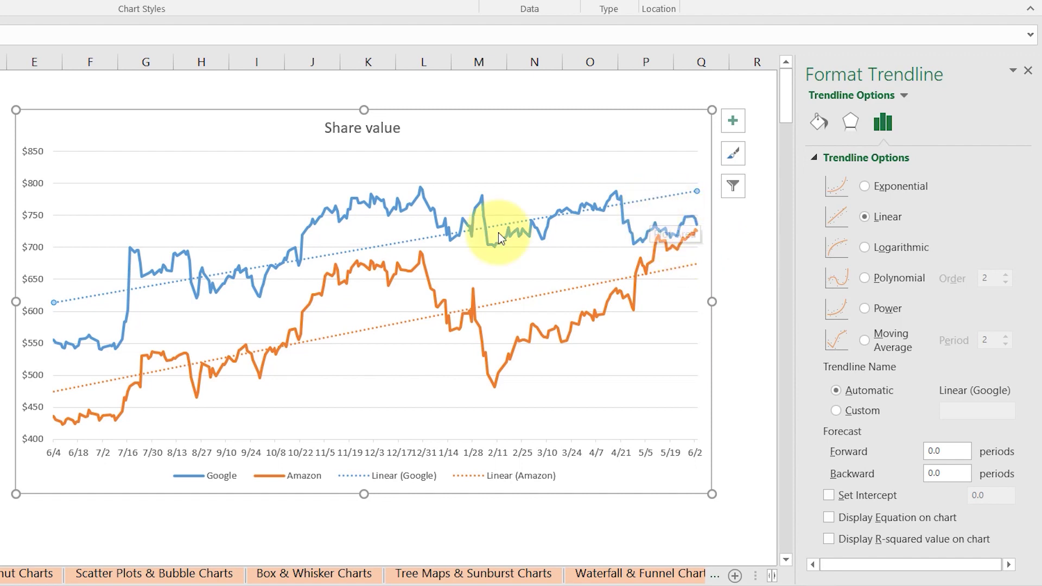
mouse_move(419, 253)
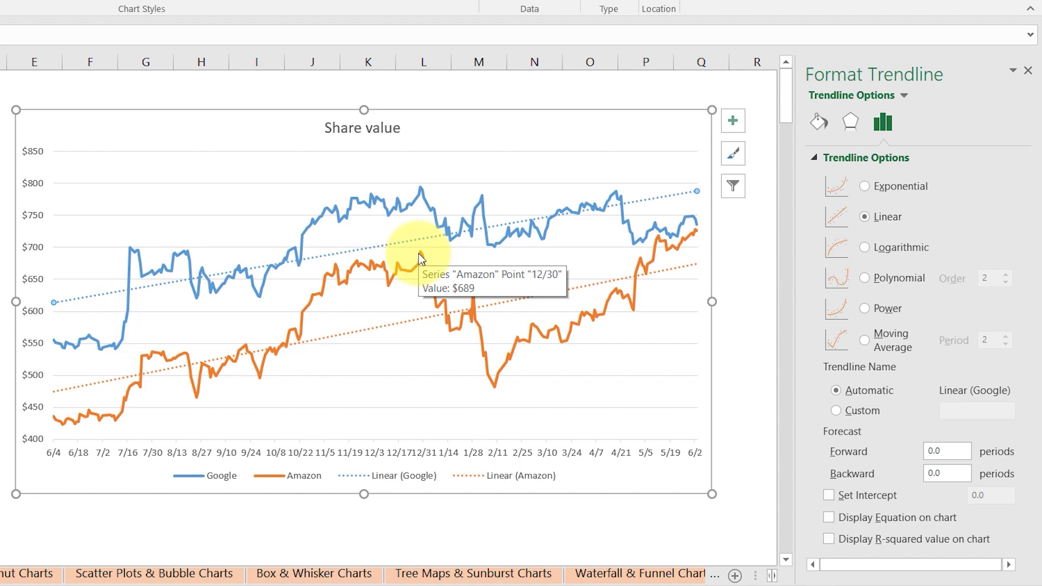
- Try the exponential, linear, logarithmic, polynomial, power and moving average types on the Google trendline
left_click(864, 183)
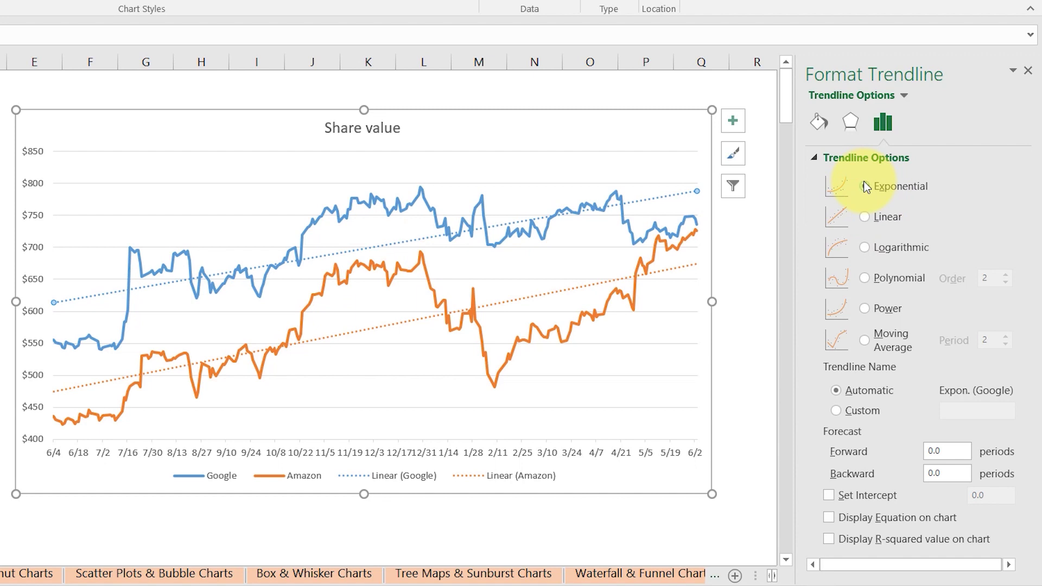
left_click(865, 217)
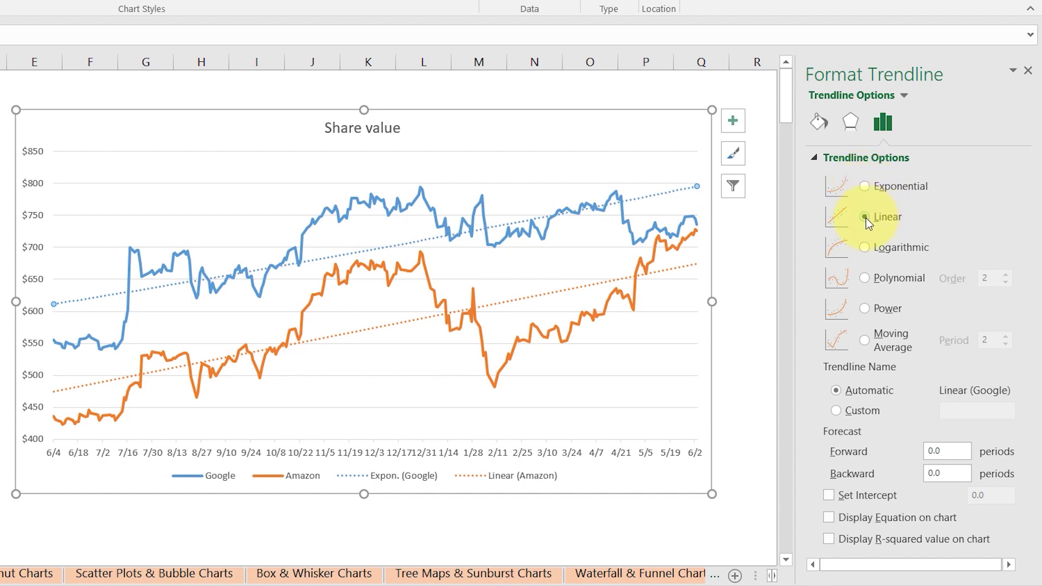
left_click(868, 253)
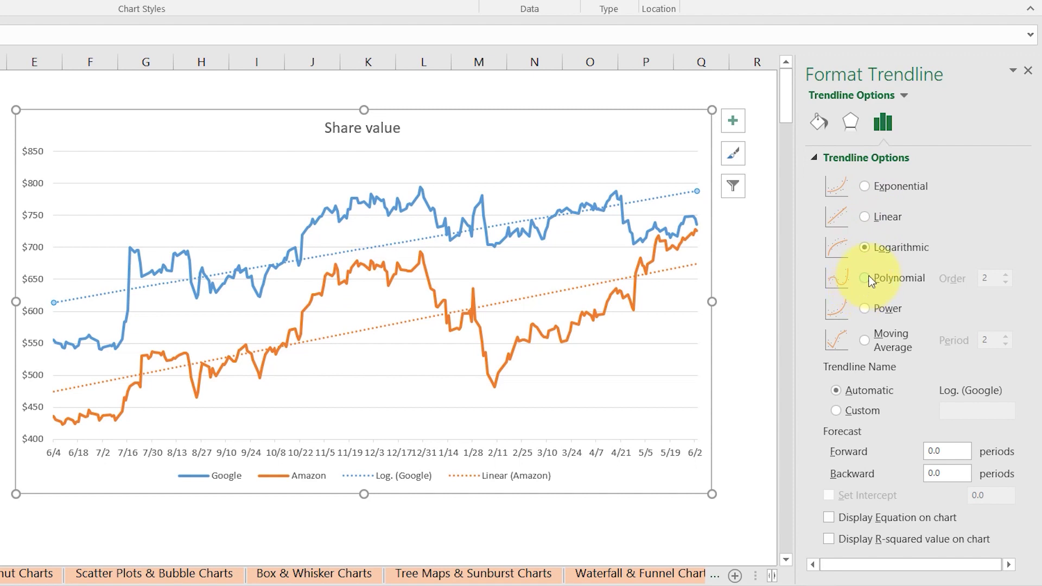
left_click(869, 275)
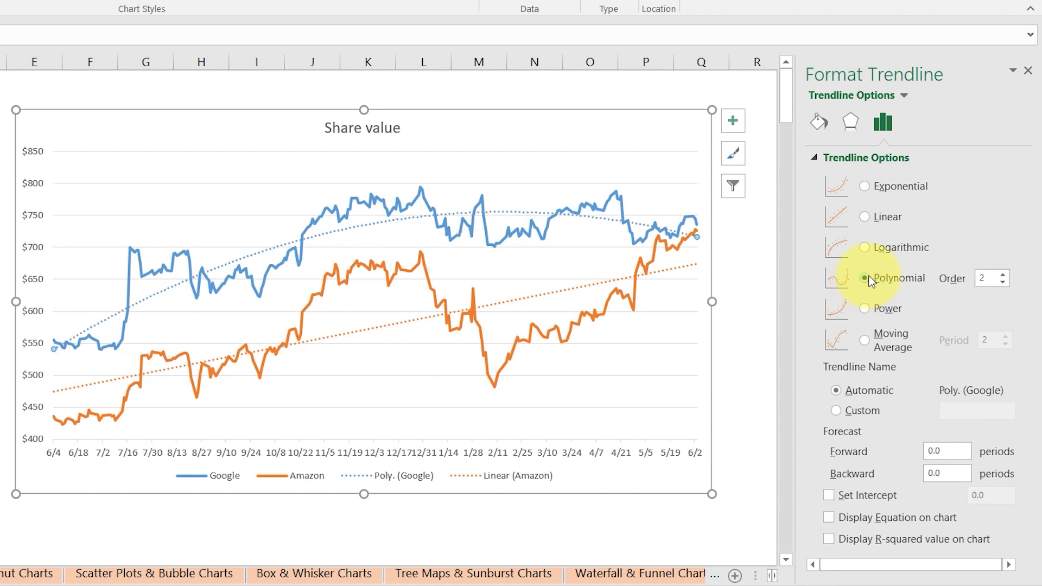
left_click(865, 309)
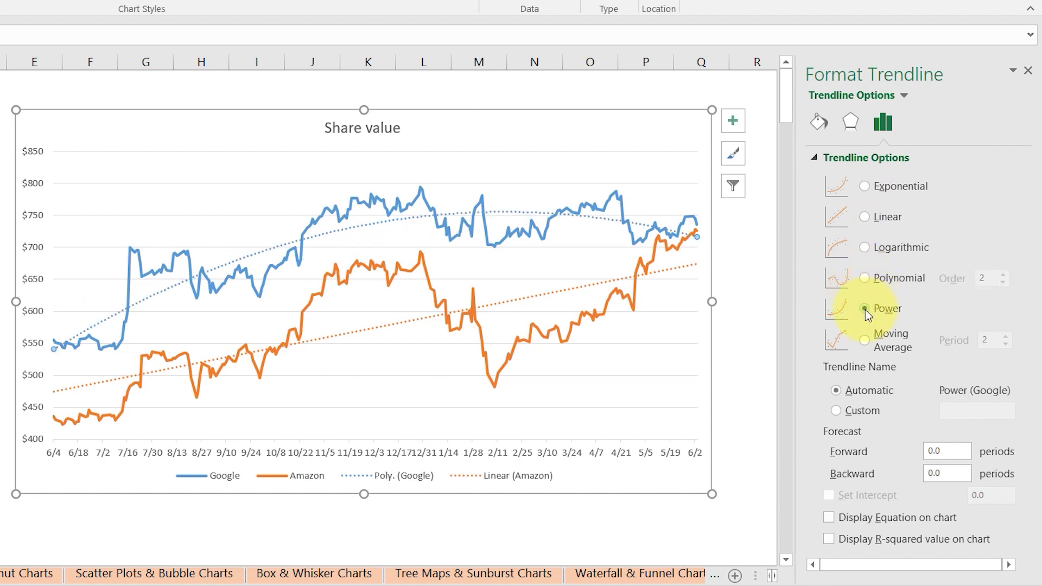
left_click(865, 341)
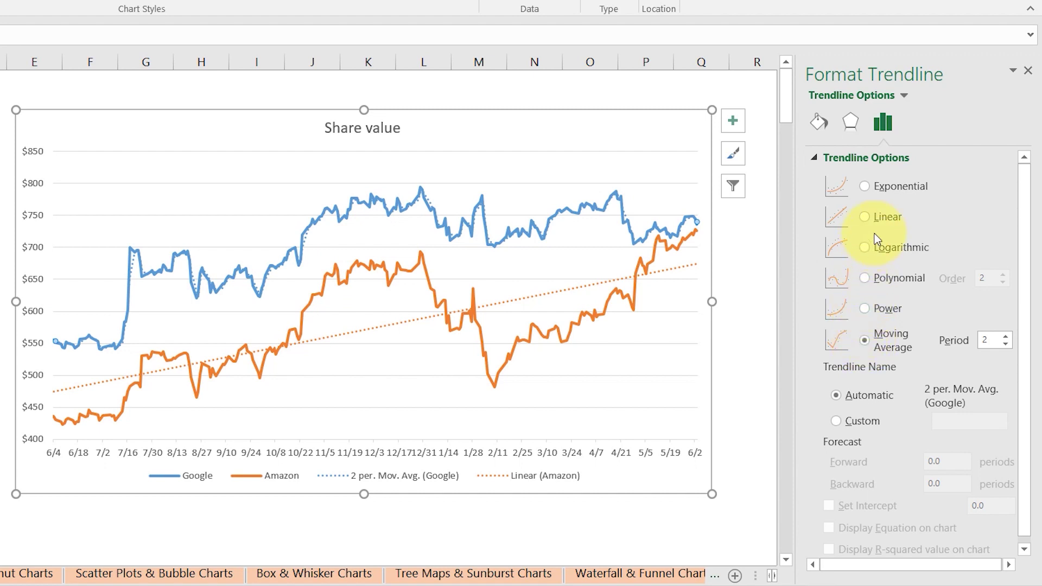
- Make the Google trendline exponential and set its forward forecast to 60 periods
left_click(865, 188)
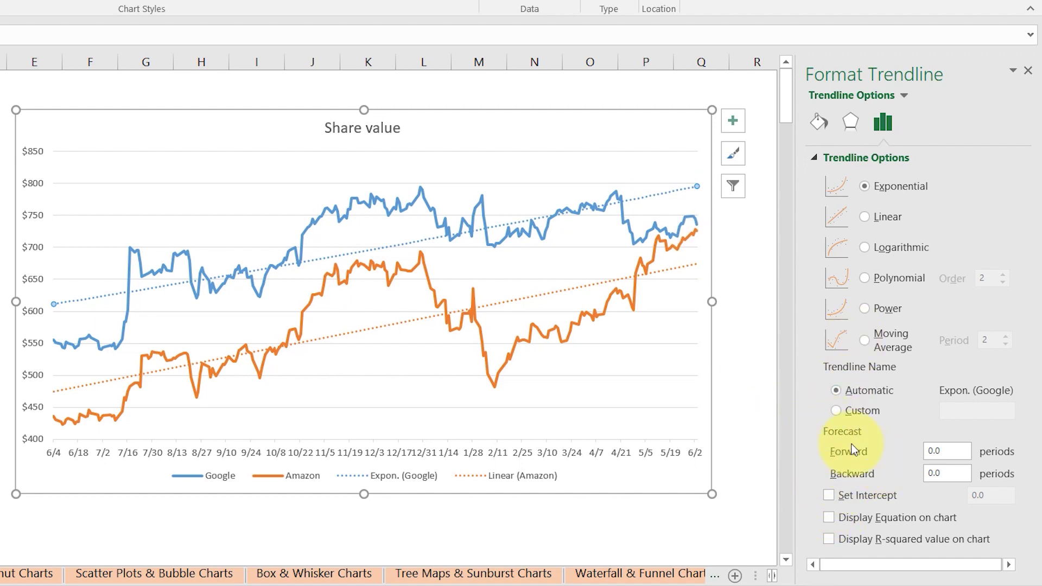
left_click(945, 455)
double_click(944, 455)
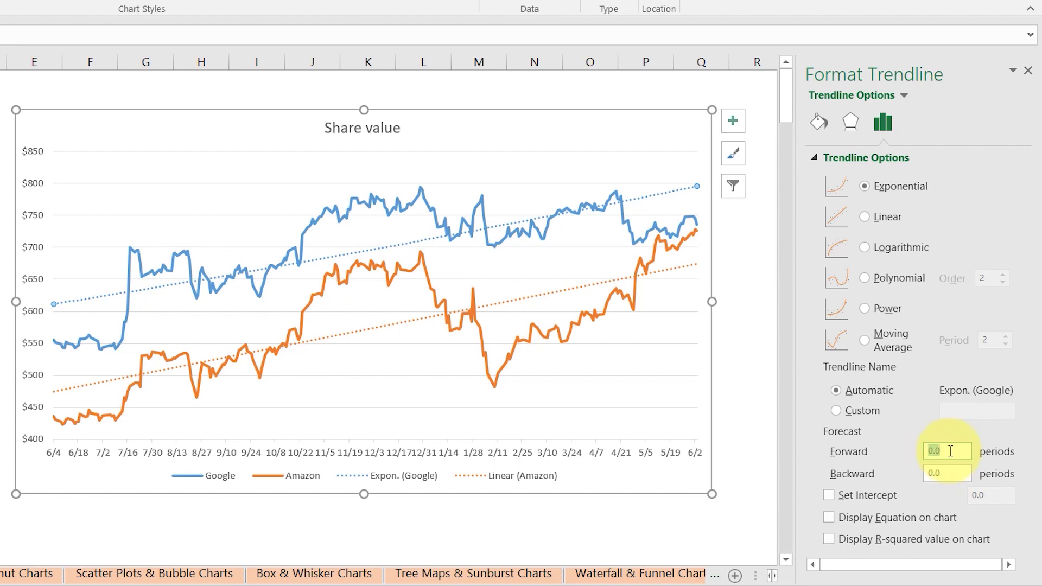
type("60")
key("Return")
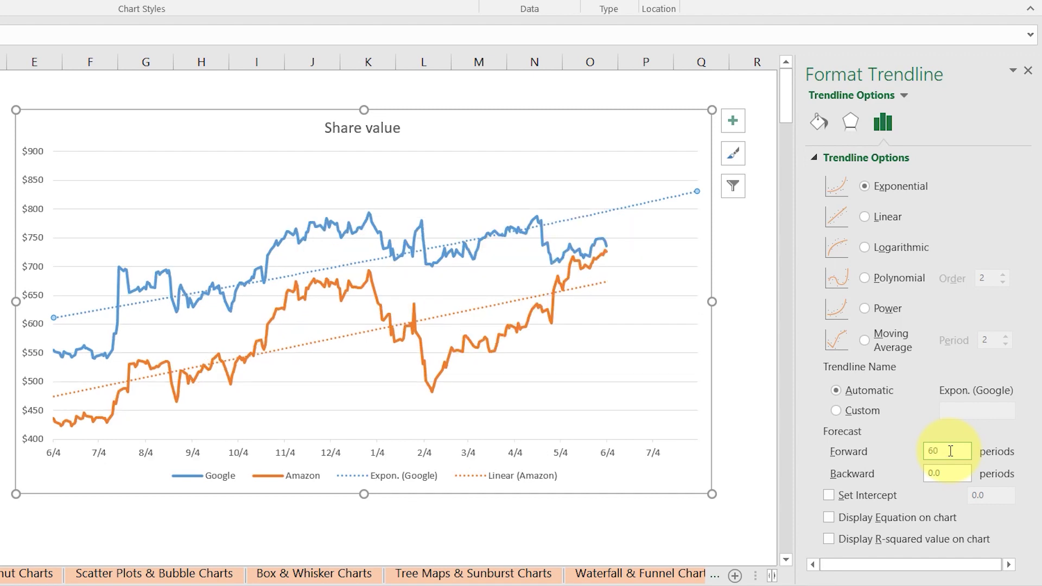
- Extend the Amazon trendline with a forward forecast of 60 periods
left_click(599, 282)
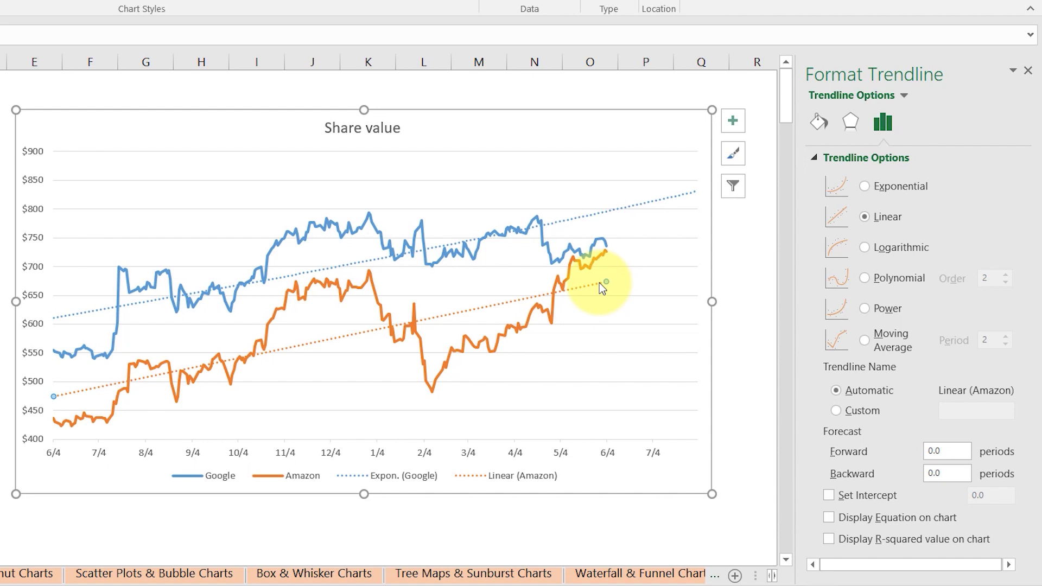
left_click(935, 449)
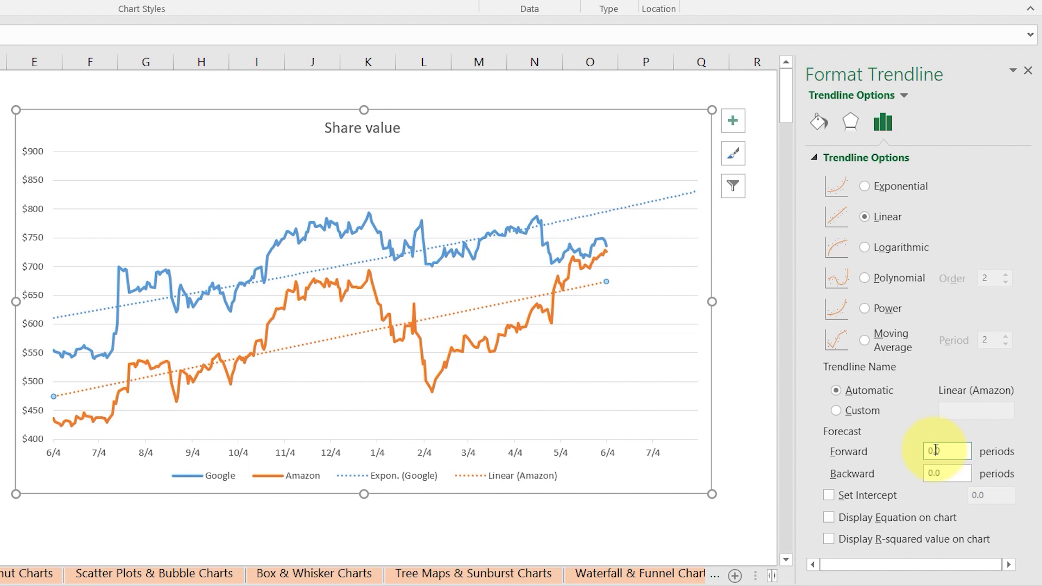
key("BackSpace")
key("BackSpace")
type("60")
key("BackSpace")
key("BackSpace")
key("BackSpace")
type("60")
left_click(742, 340)
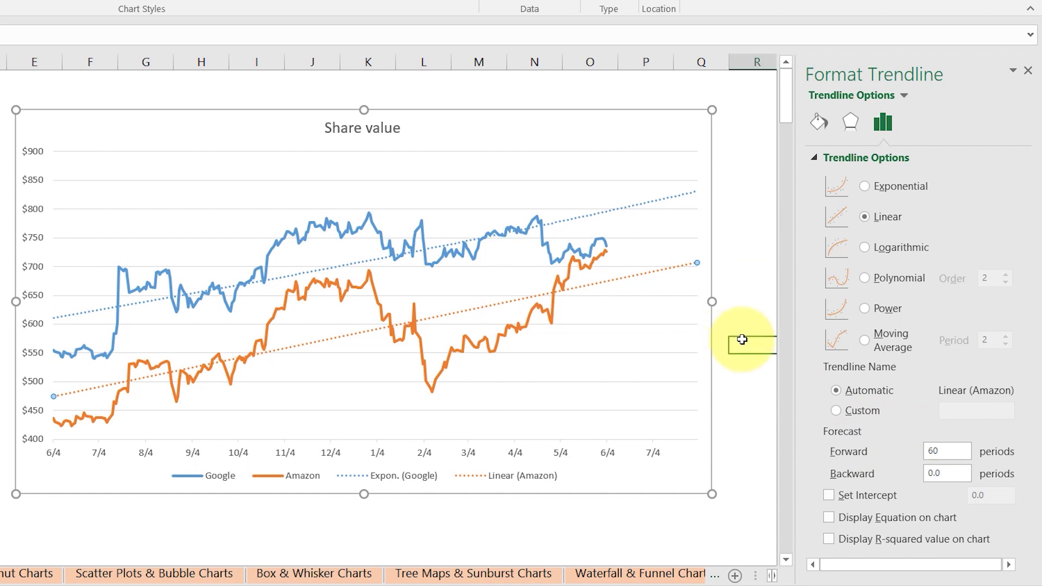
- Try the logarithmic and polynomial types on the Amazon trendline and switch it to exponential
left_click(669, 270)
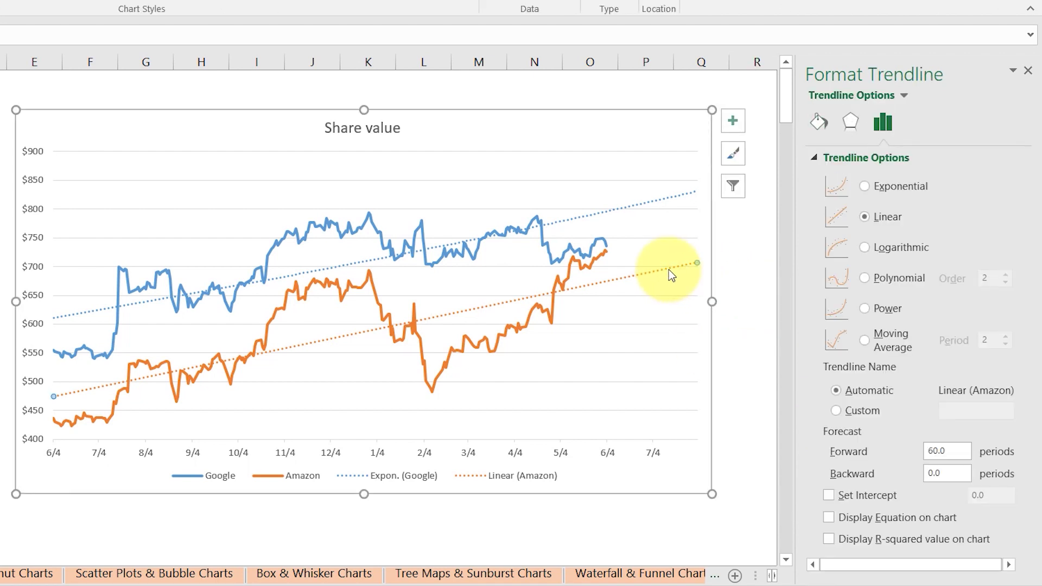
left_click(864, 247)
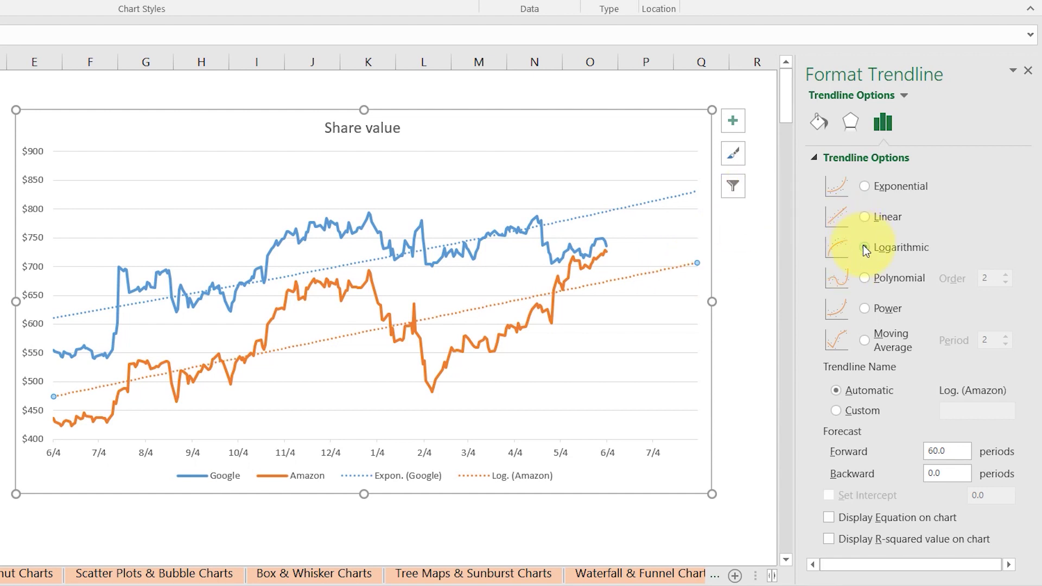
left_click(864, 279)
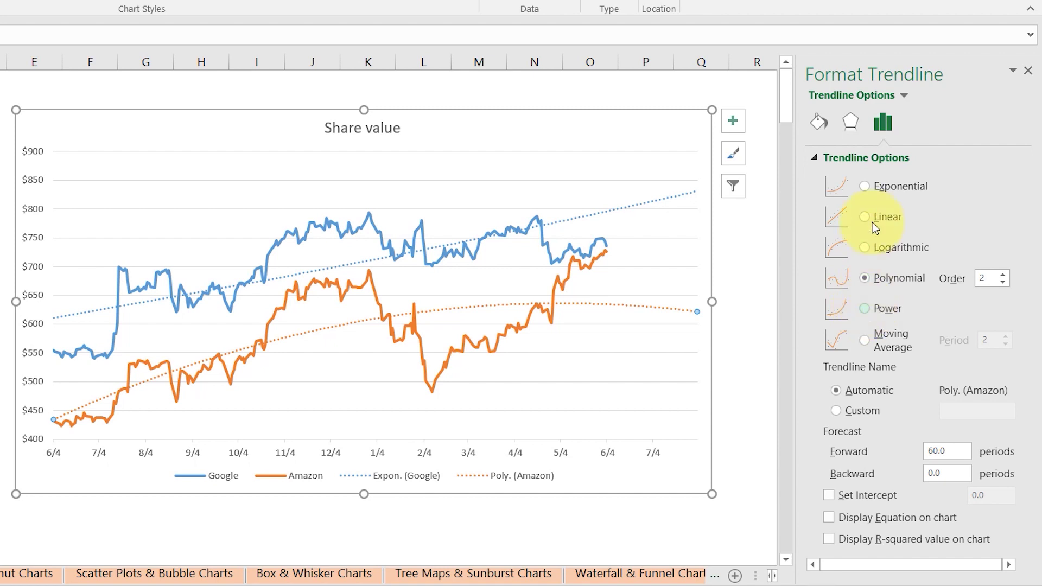
left_click(862, 188)
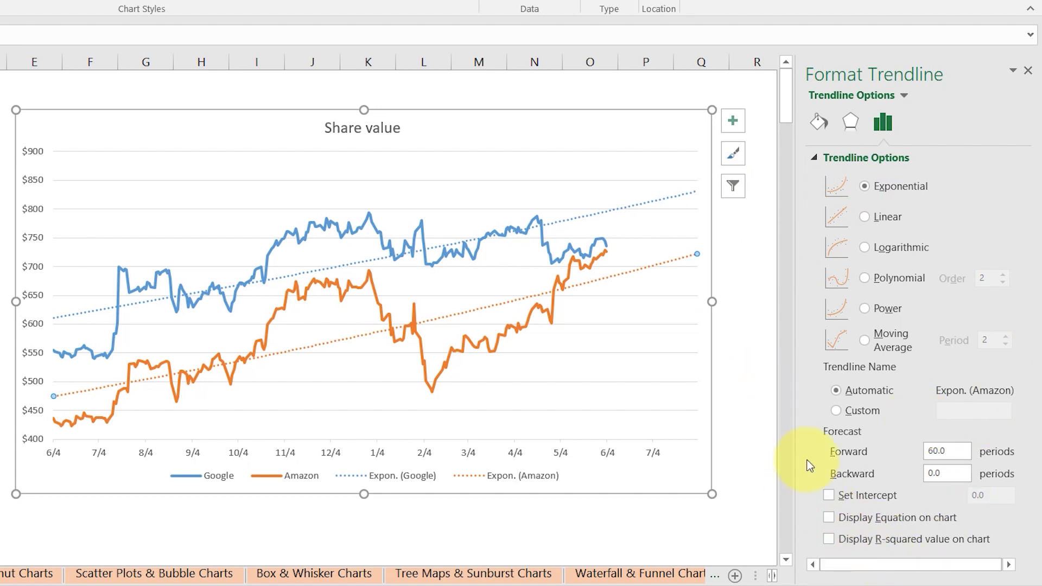
- Display the Amazon trendline's R-squared value on the chart and move its label just below the trendline
left_click(835, 517)
left_click(834, 519)
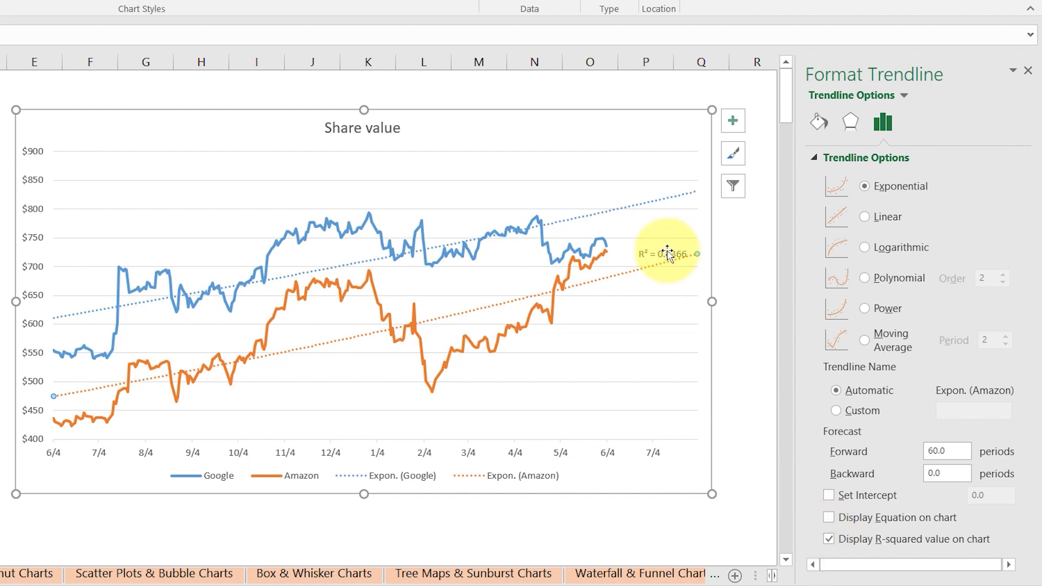
left_click(658, 254)
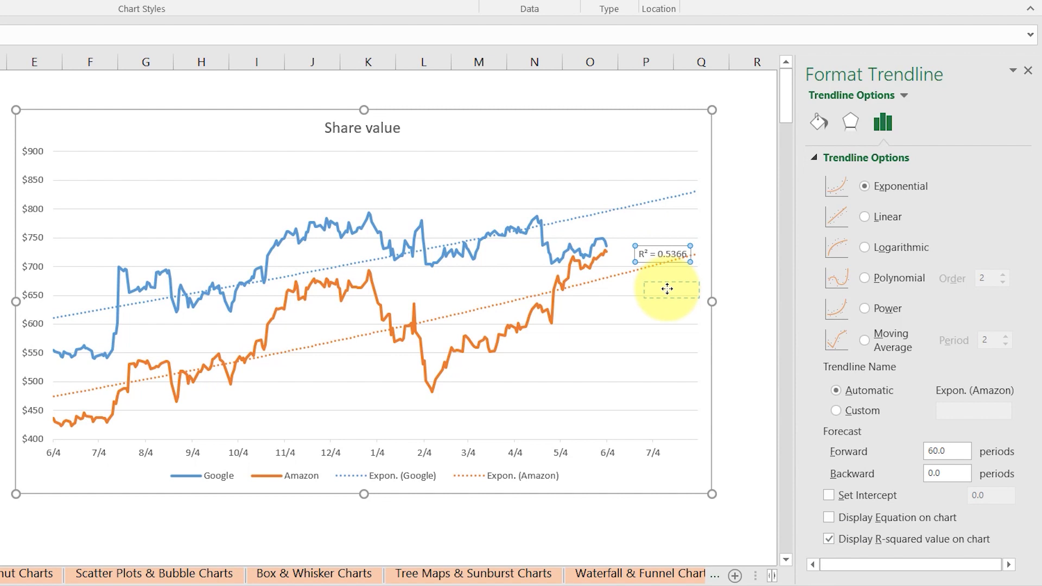
left_click_drag(667, 288, 667, 289)
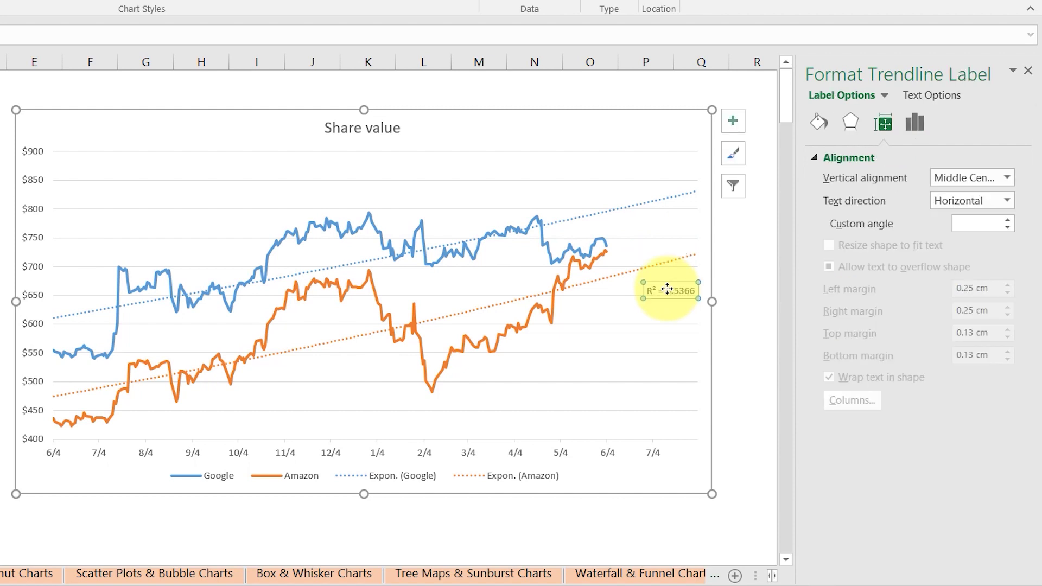
- Display the Google trendline's R-squared value and position both R-squared labels clear of the lines, Google's above and Amazon's below
left_click(670, 200)
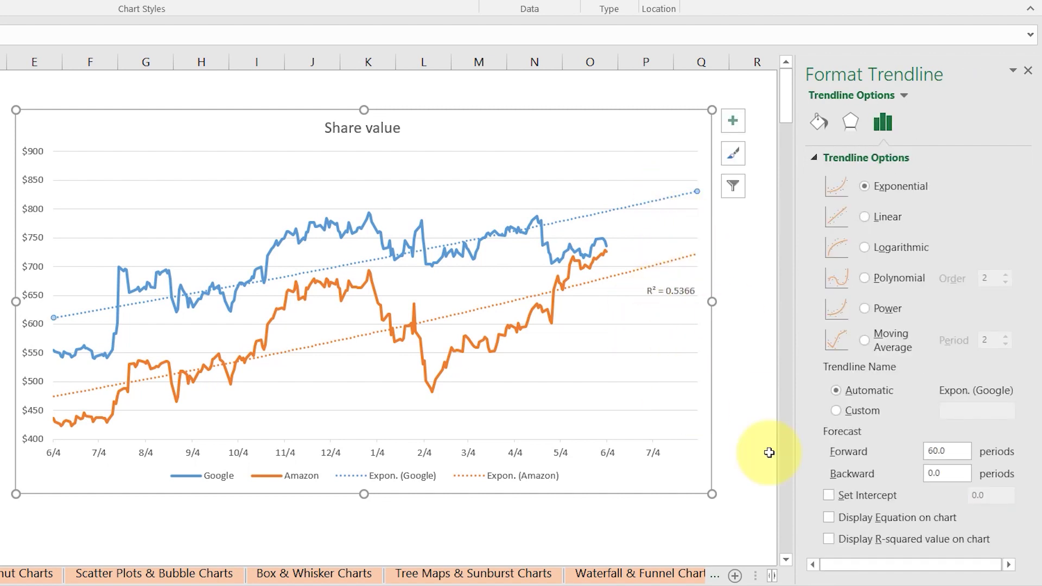
left_click(831, 539)
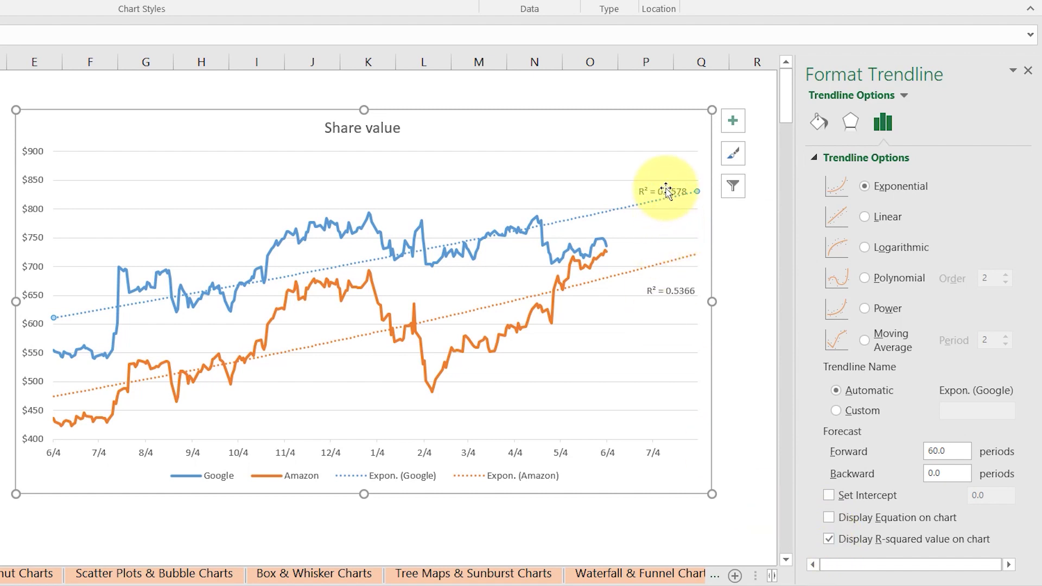
left_click_drag(666, 191, 612, 170)
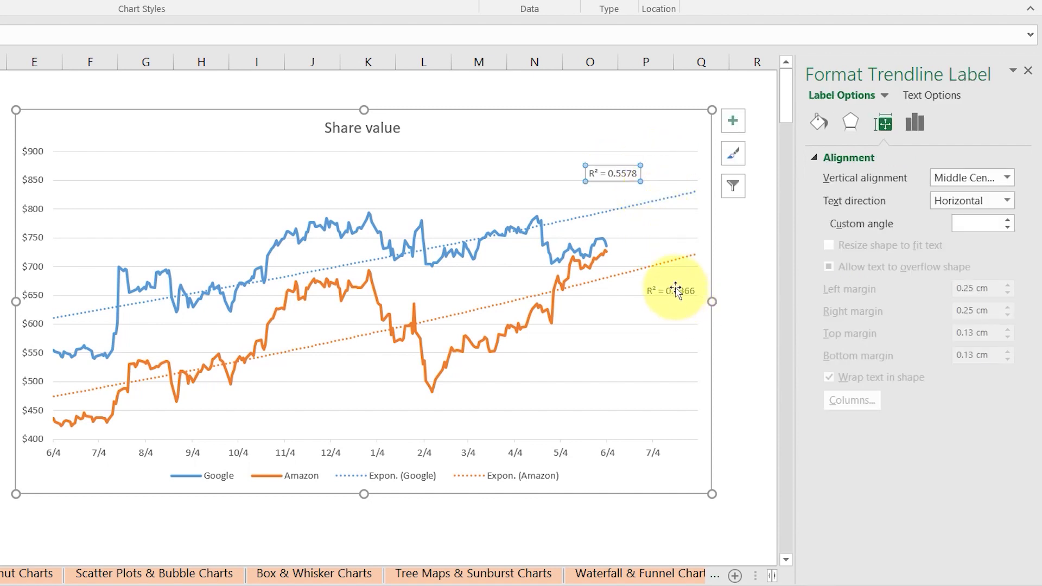
left_click_drag(676, 290, 632, 324)
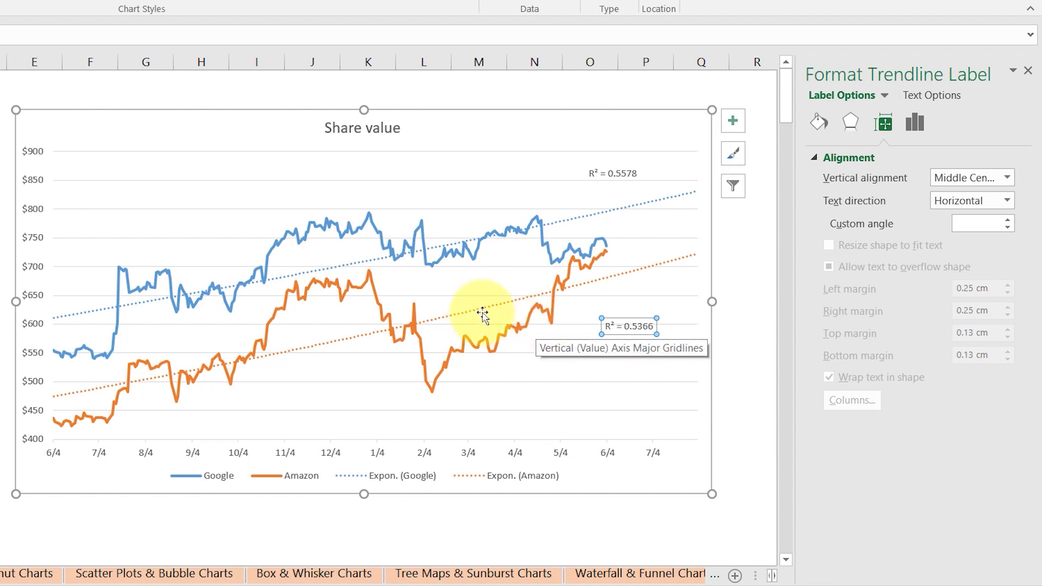
- Compare the Amazon trendline's R-squared value across the exponential, linear, logarithmic, power and moving average types
left_click(673, 260)
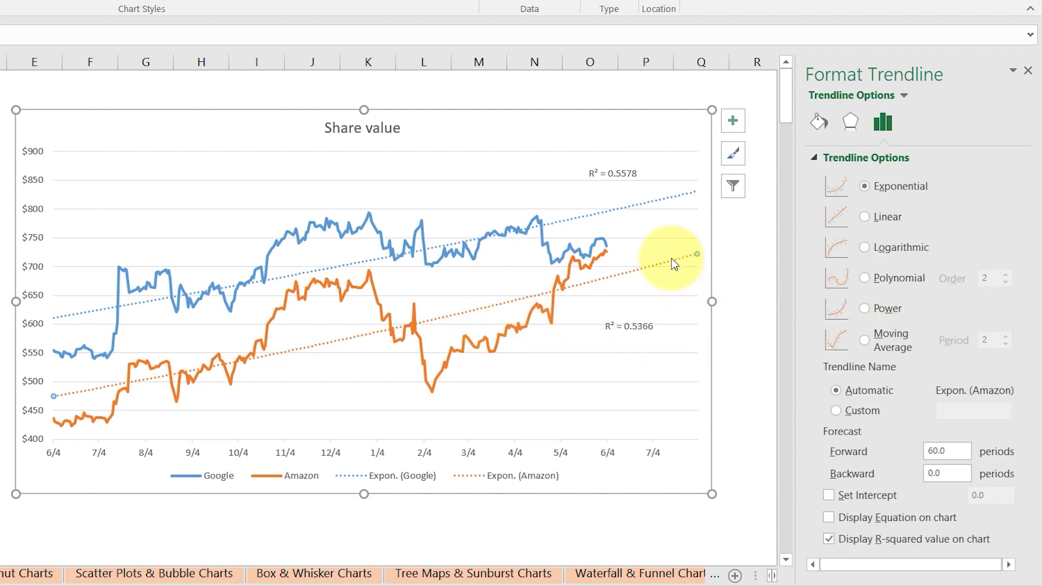
left_click(873, 187)
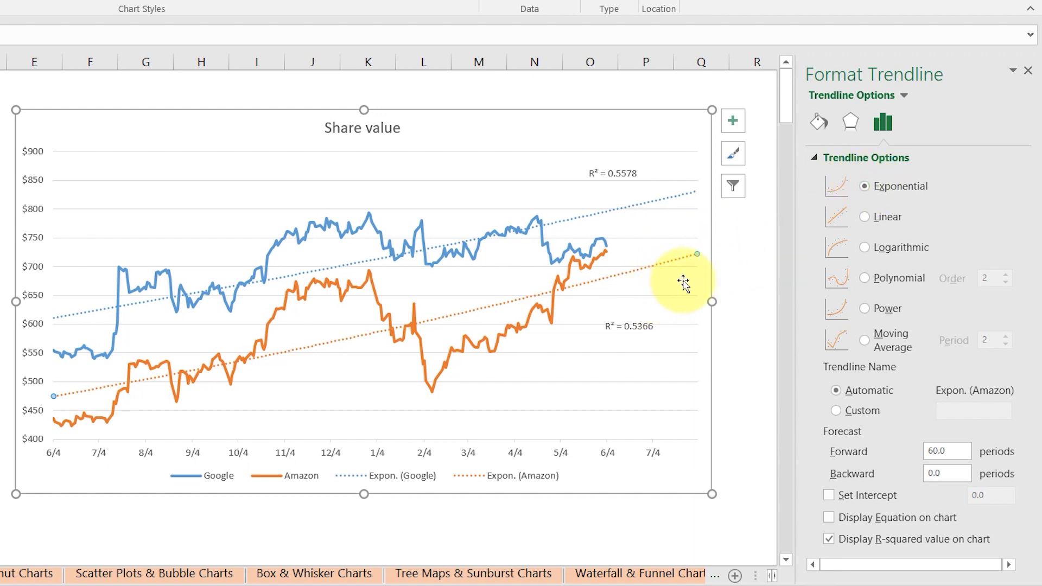
left_click(867, 214)
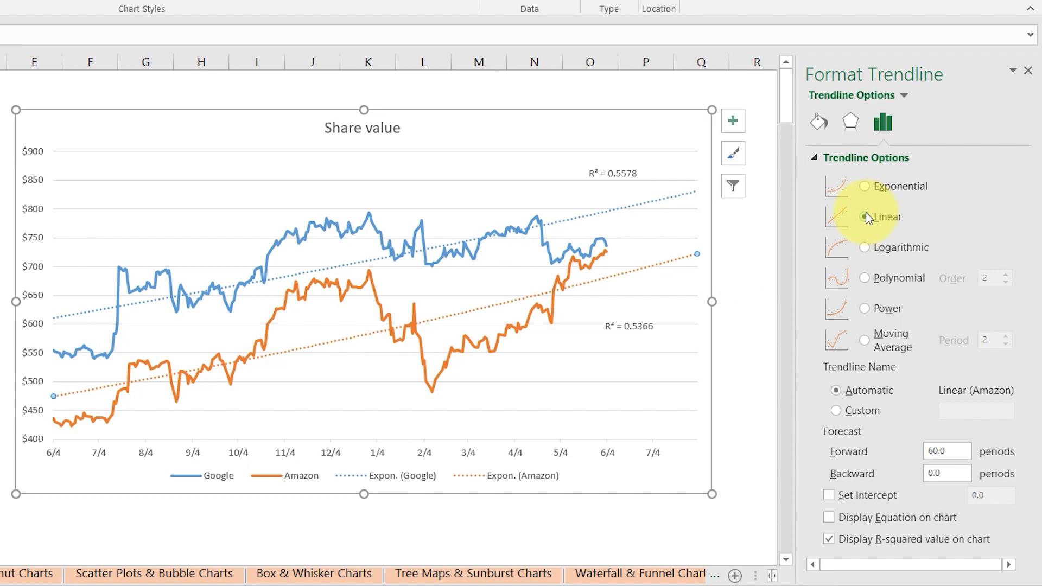
left_click(865, 185)
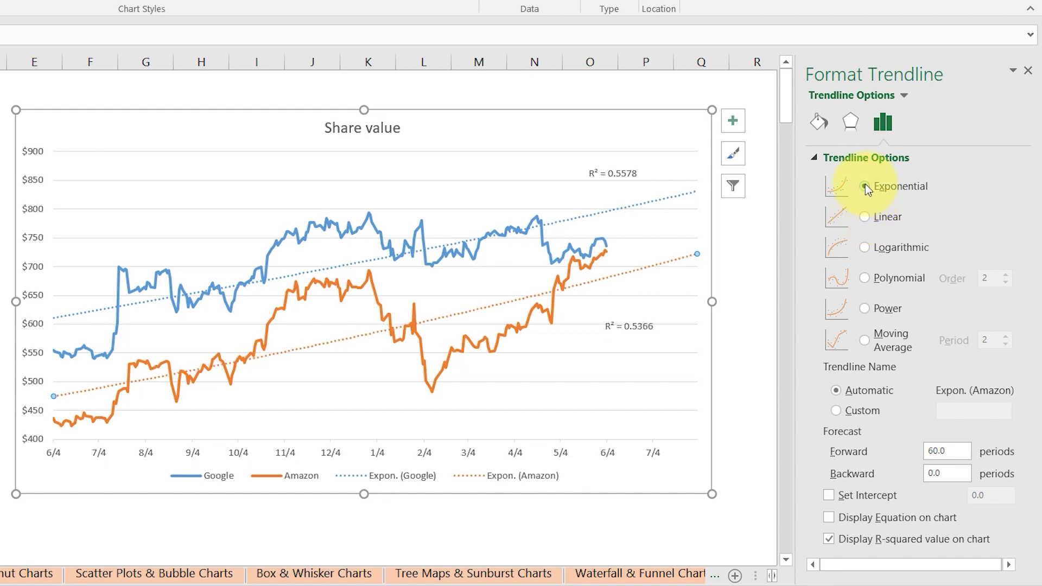
left_click(864, 219)
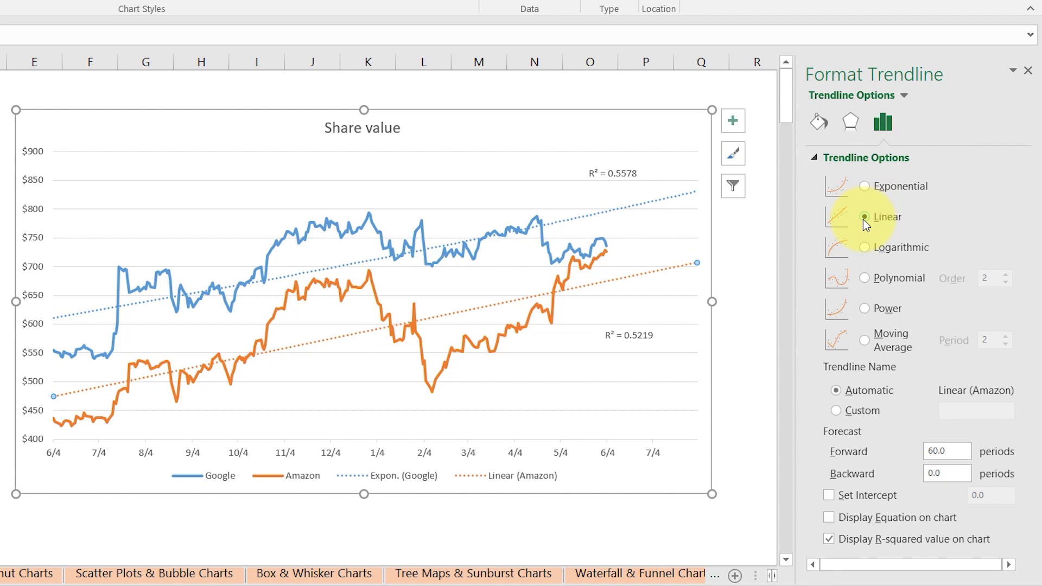
left_click(865, 249)
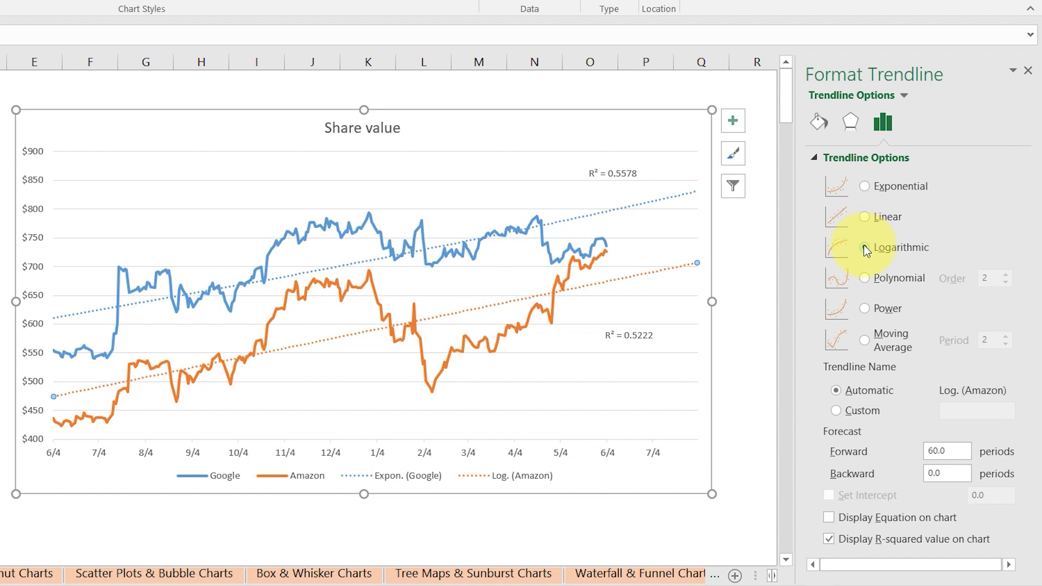
left_click(865, 308)
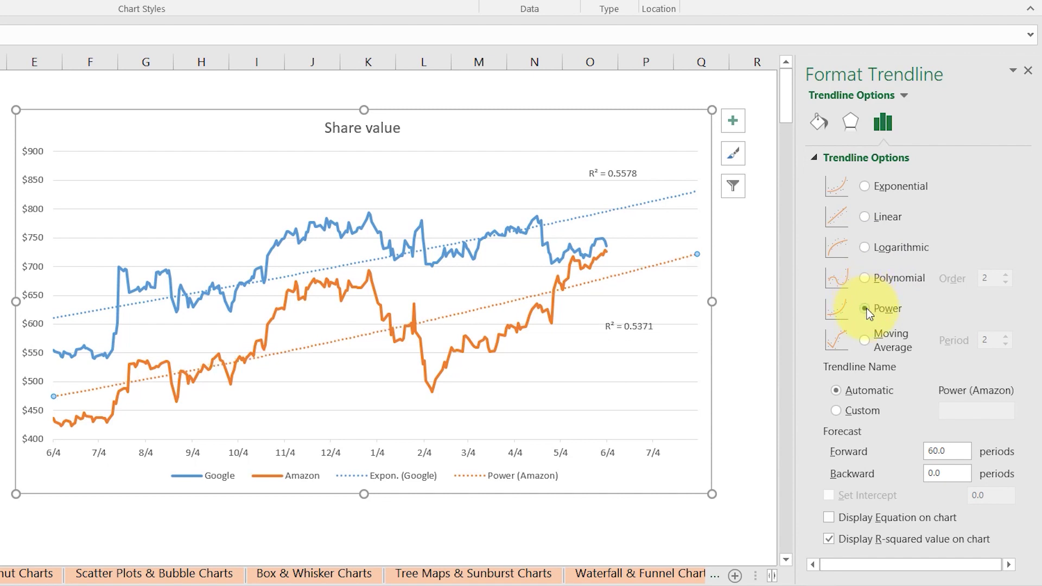
left_click(866, 341)
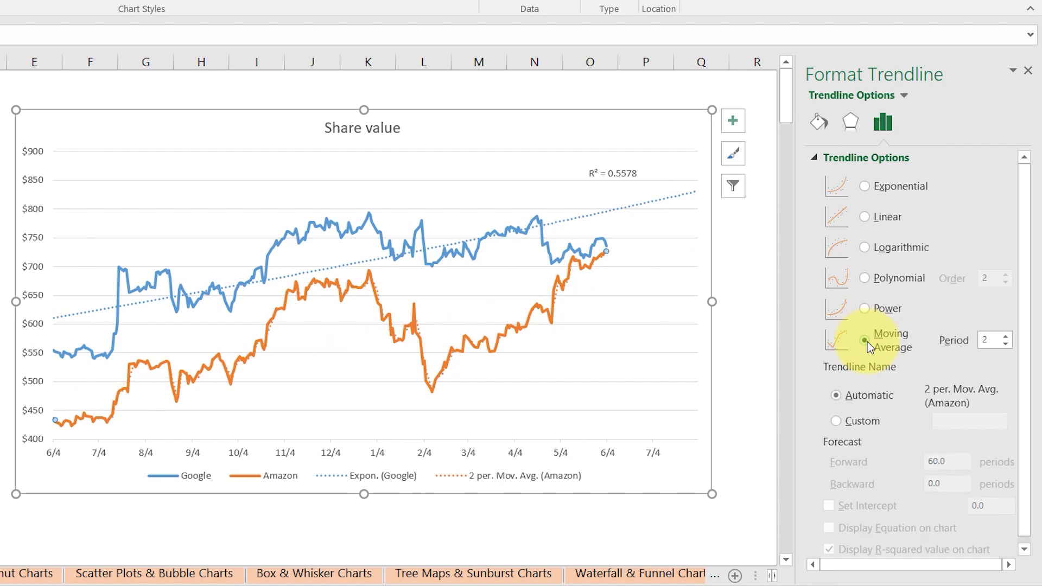
- Change the Amazon trendline to polynomial and raise its order stepwise above 4
left_click(865, 278)
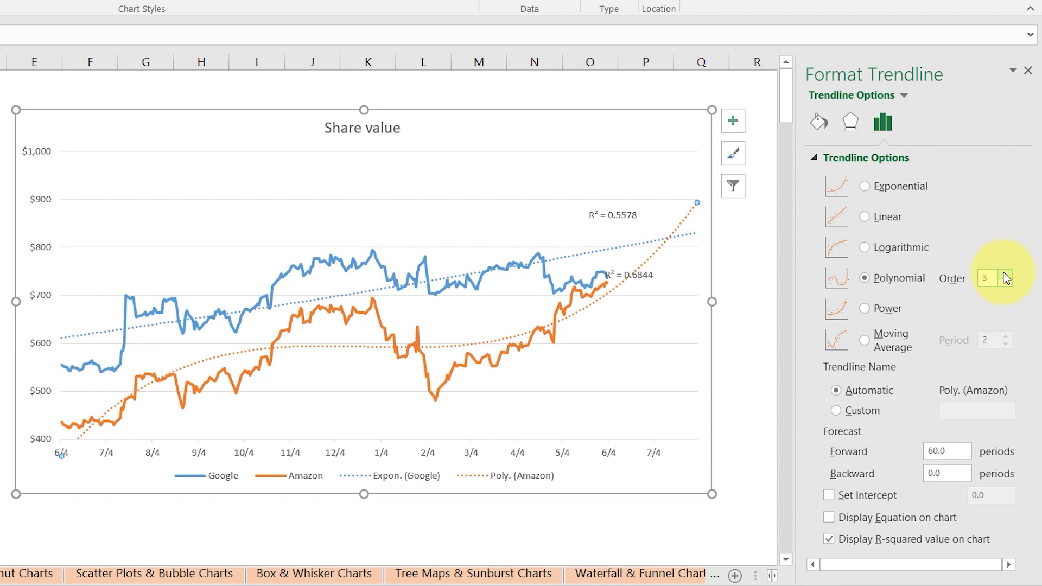
left_click(1007, 276)
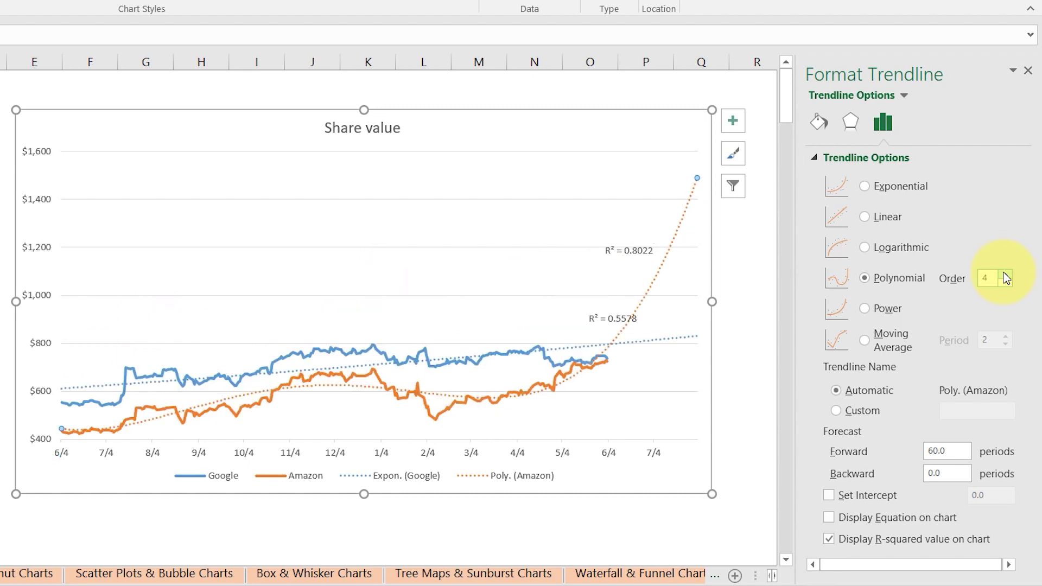
left_click(1006, 276)
- Change the Google trendline to a polynomial of order 2
left_click(659, 340)
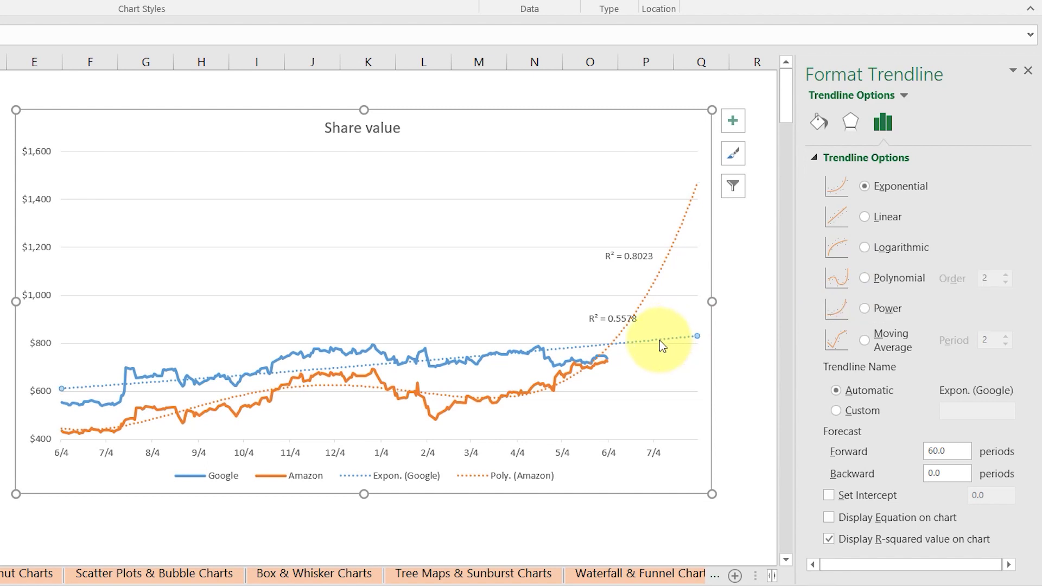
left_click(863, 276)
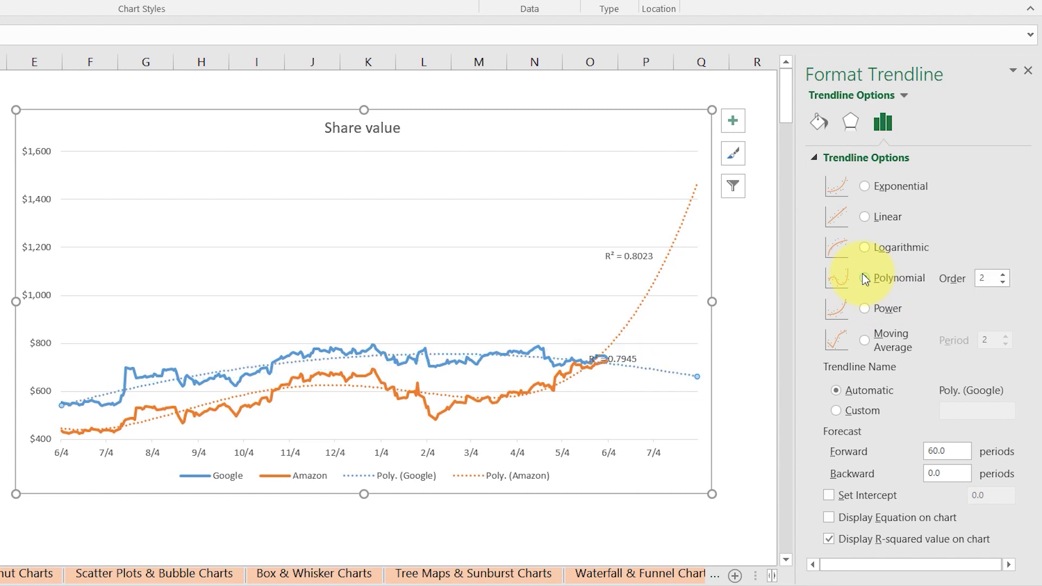
- Raise the Google trendline's polynomial order to 5 and move both R-squared labels near the forecast ends of their trendlines
left_click(1003, 274)
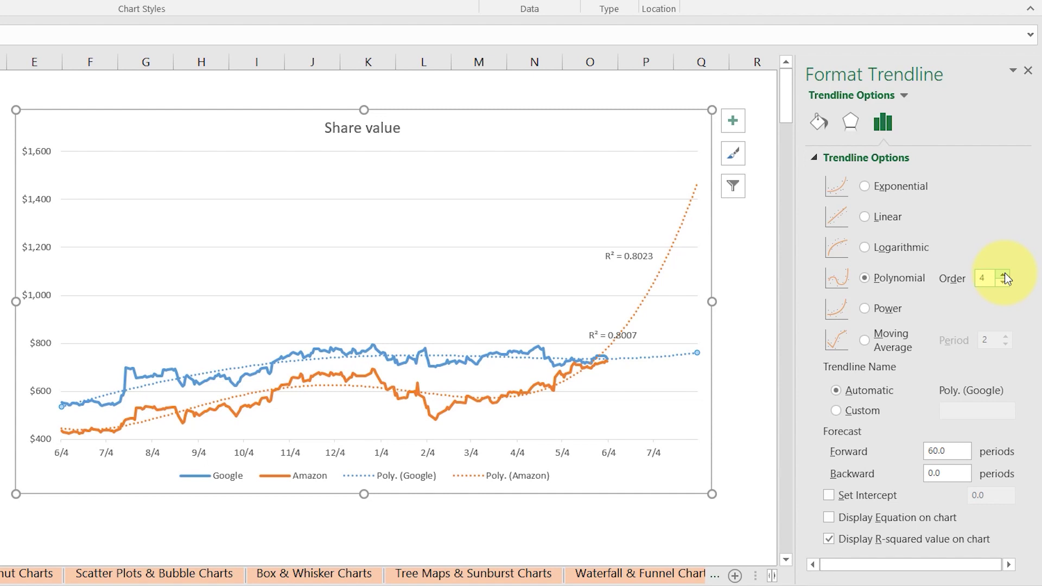
left_click(1004, 274)
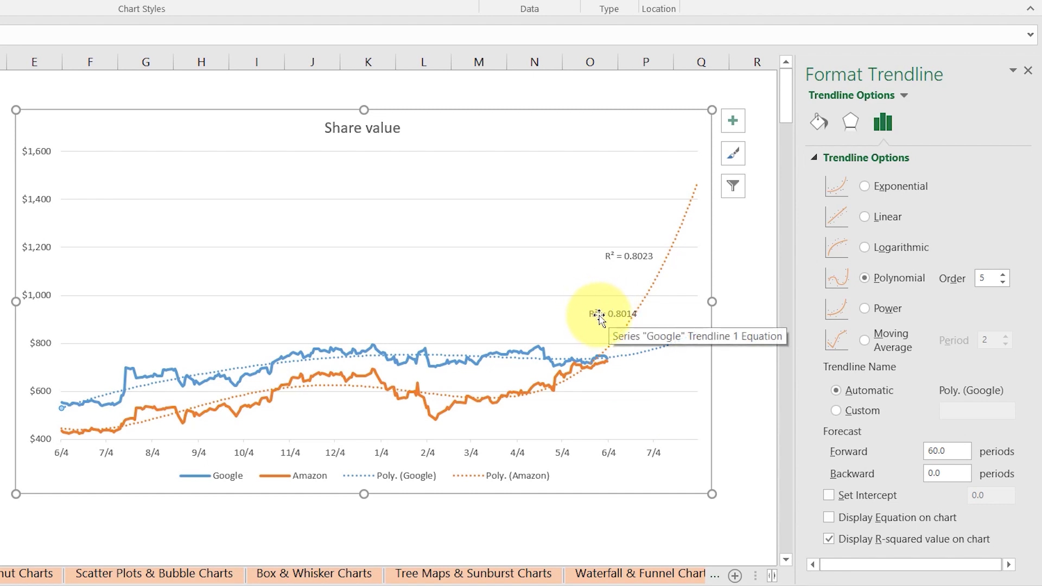
left_click_drag(598, 315, 648, 377)
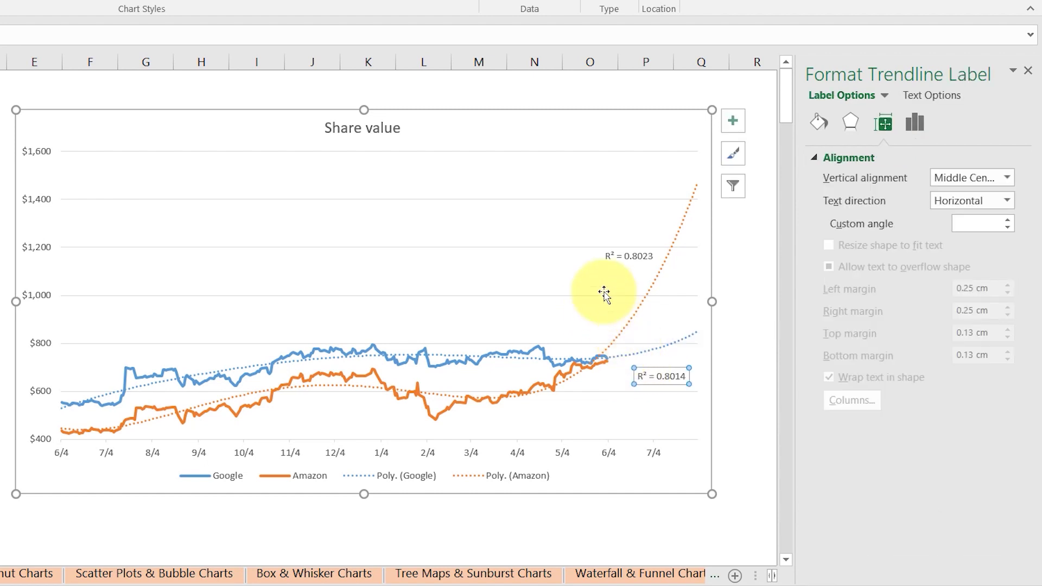
left_click_drag(619, 255, 662, 318)
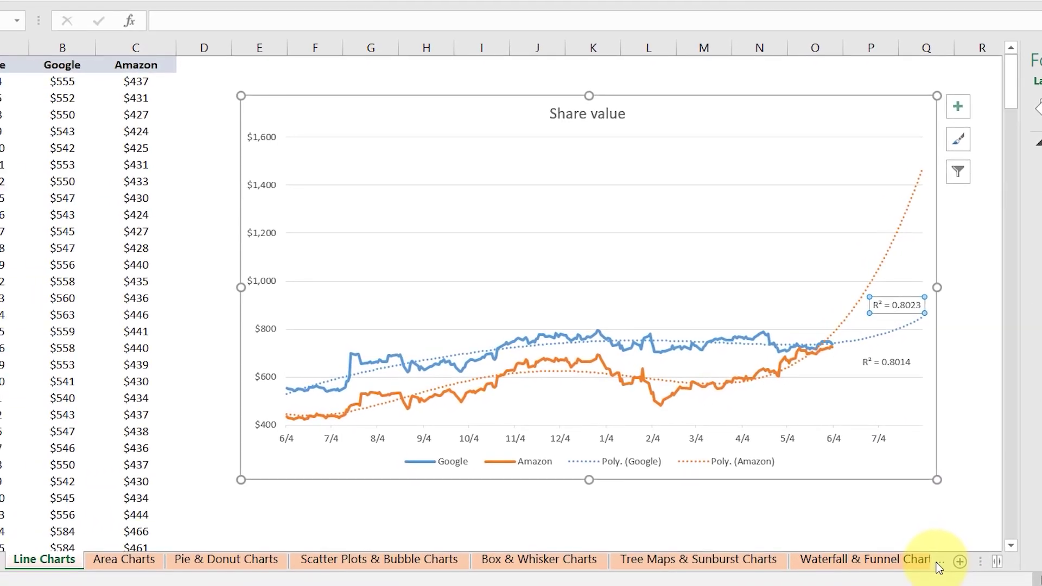
- Go to the Stock Charts sheet and start a forecast sheet from the Date and Volume columns
left_click(939, 565)
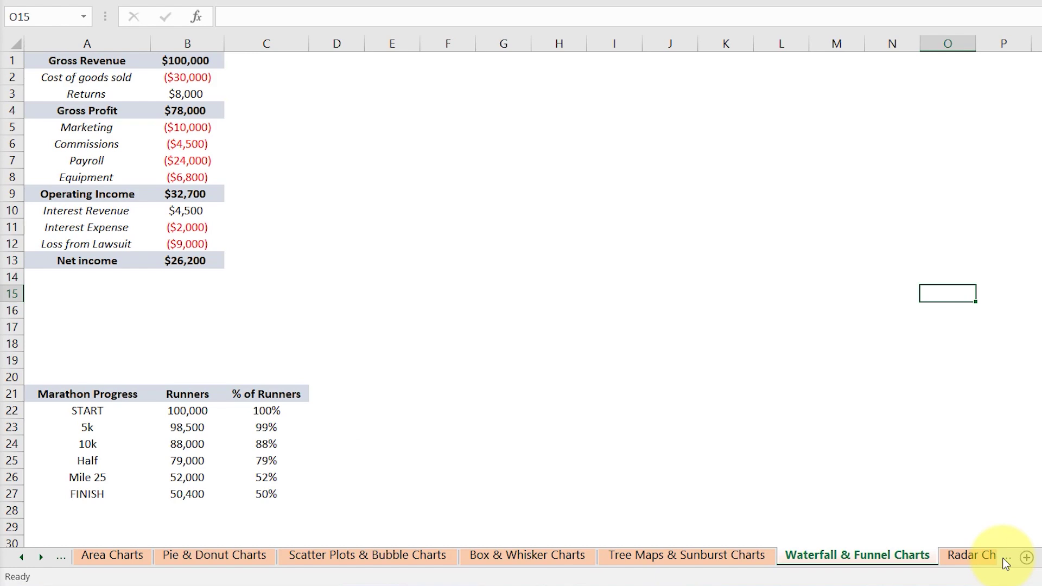
left_click(1010, 564)
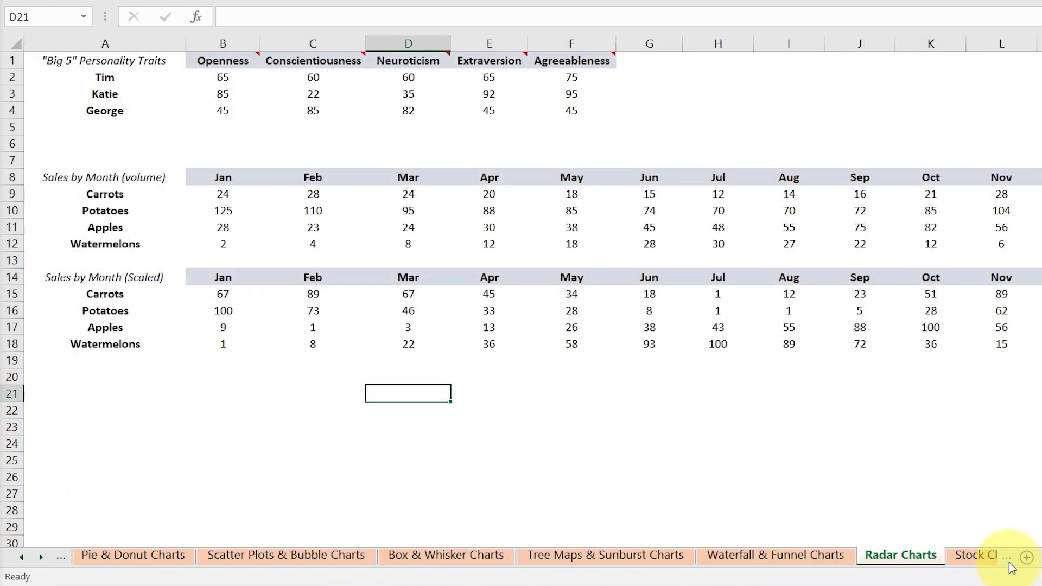
left_click(1011, 564)
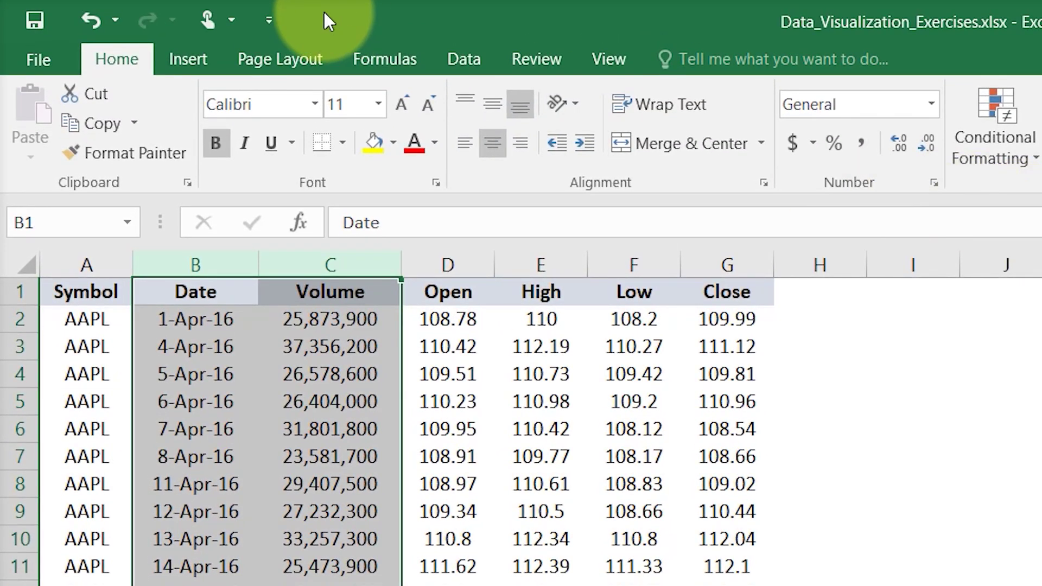
left_click(477, 57)
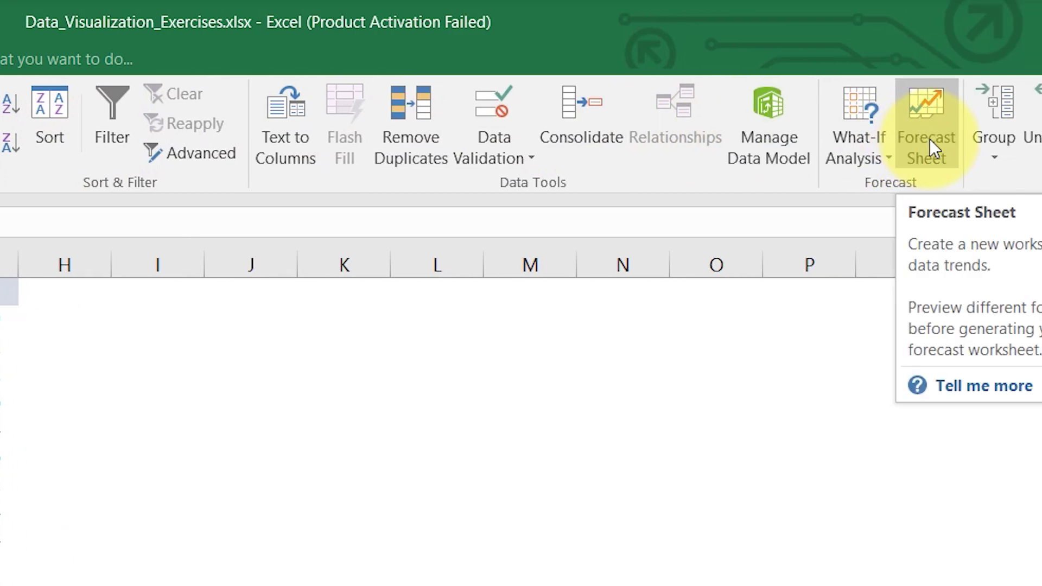
left_click(930, 139)
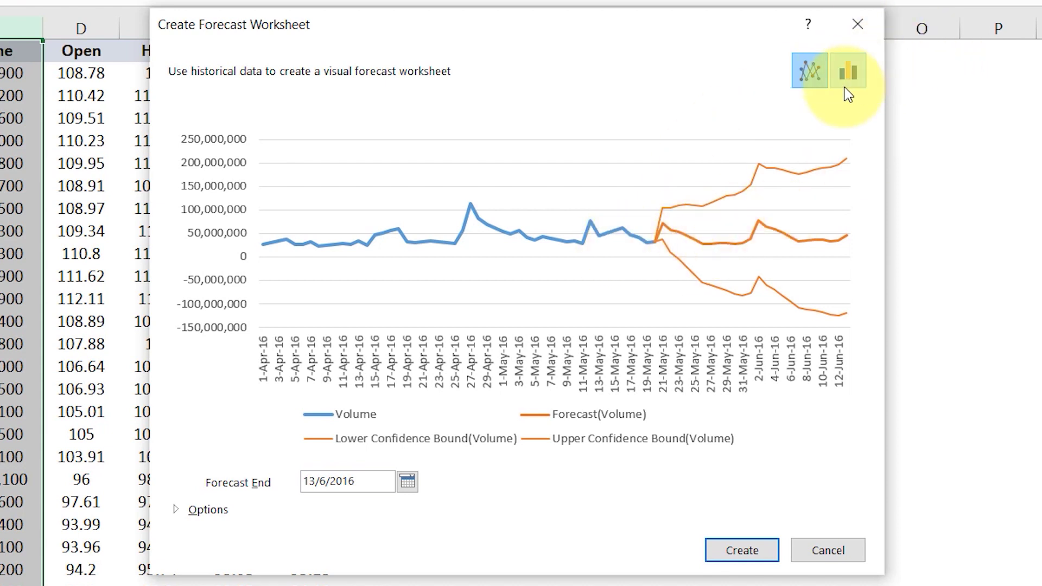
- Preview the volume forecast as a column chart, return it to a line chart and expand the forecast options
left_click(848, 72)
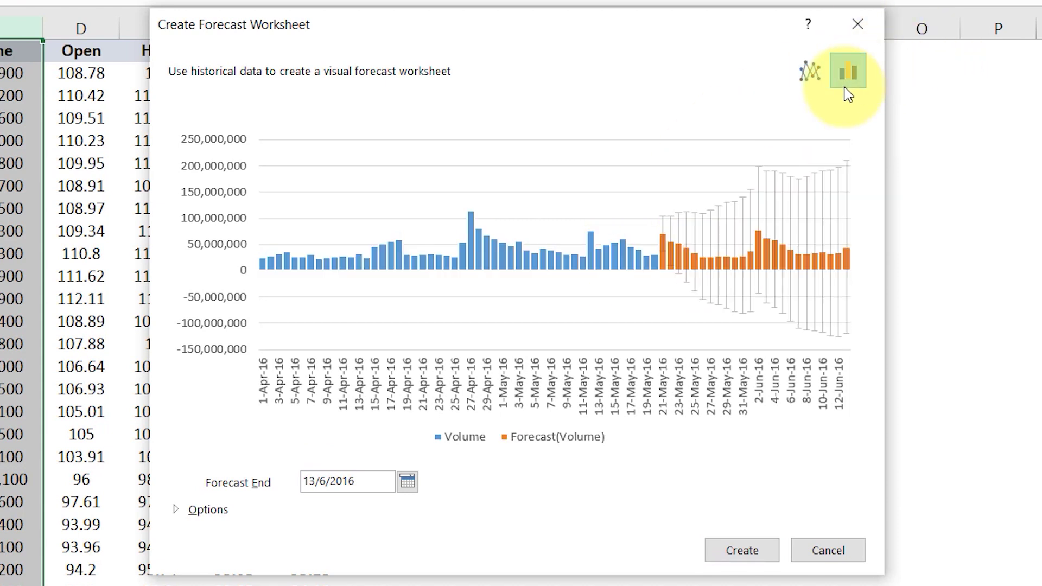
left_click(811, 73)
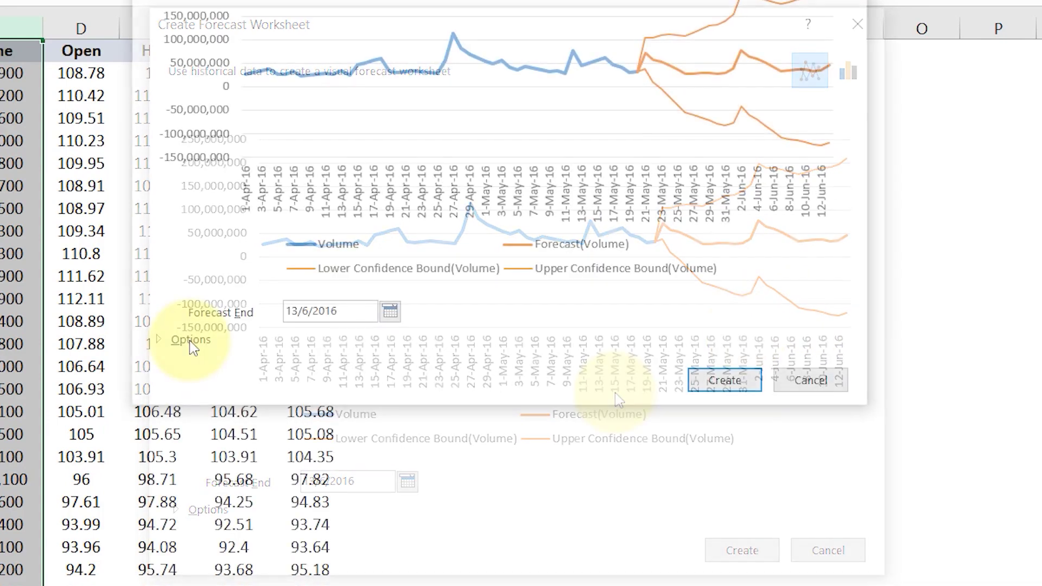
left_click(207, 509)
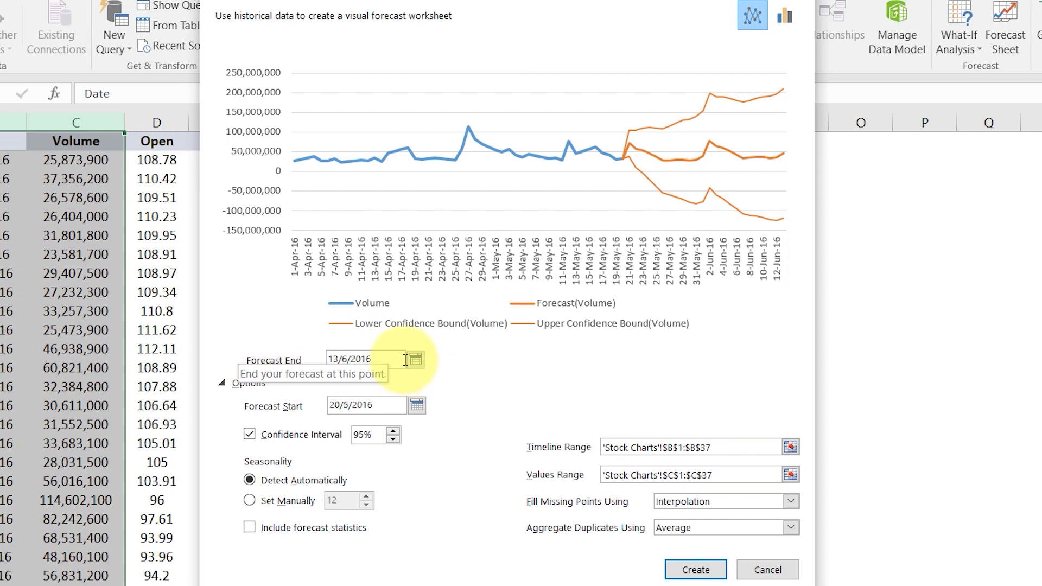
left_click(380, 360)
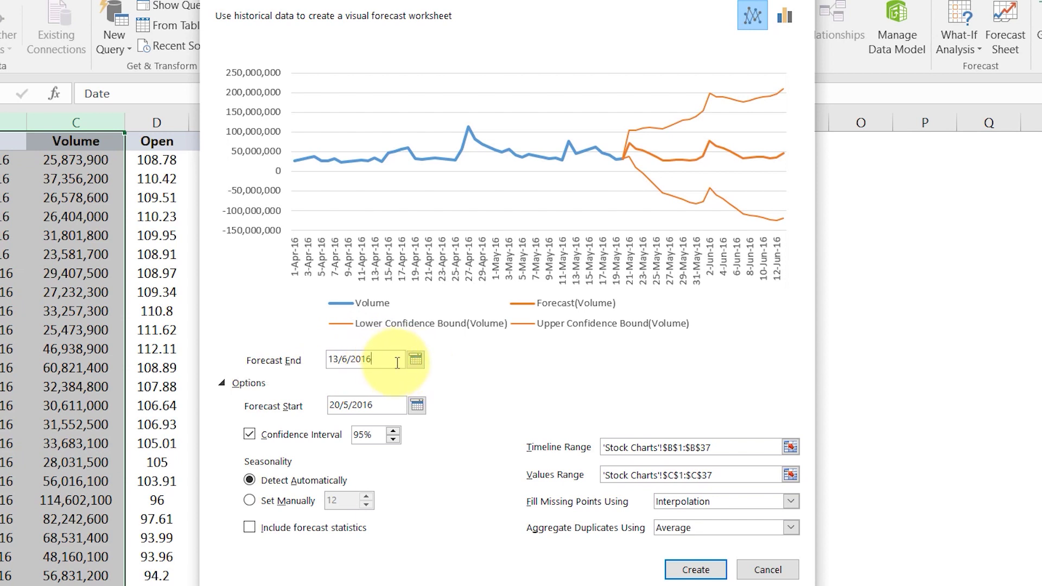
left_click(415, 361)
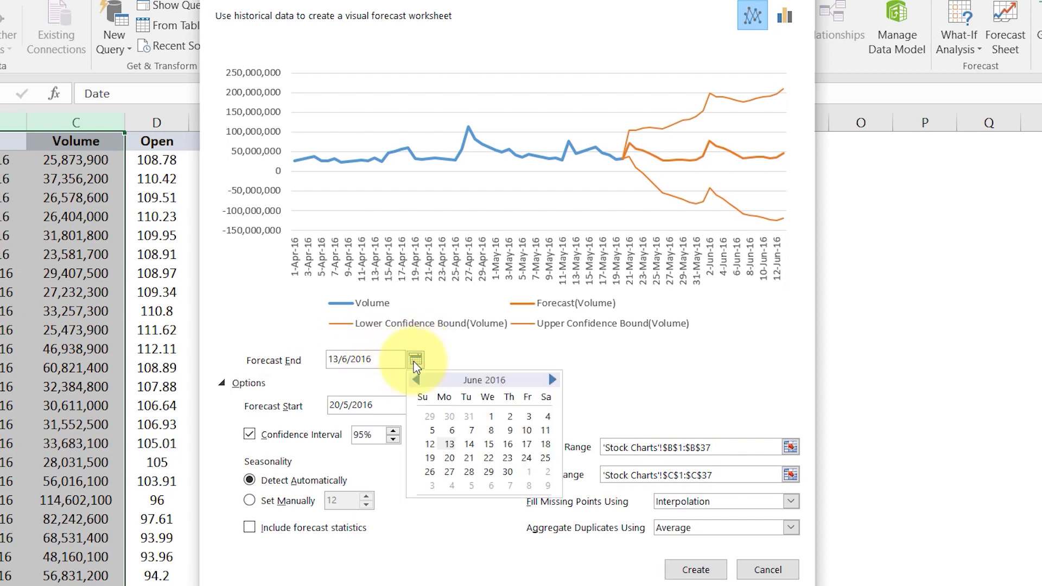
left_click(415, 362)
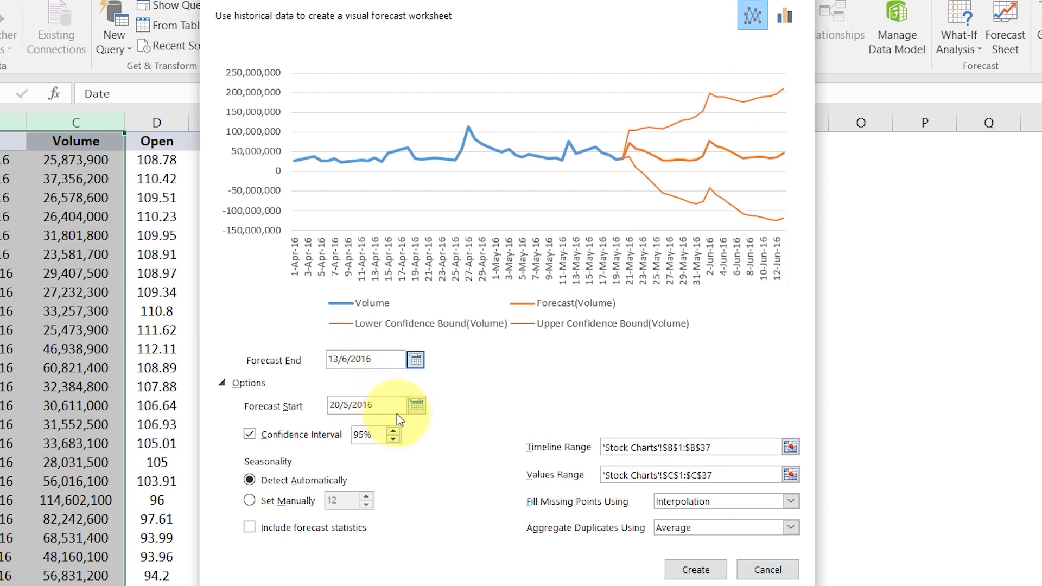
- Raise the forecast's confidence interval to 99.99%
left_click(399, 432)
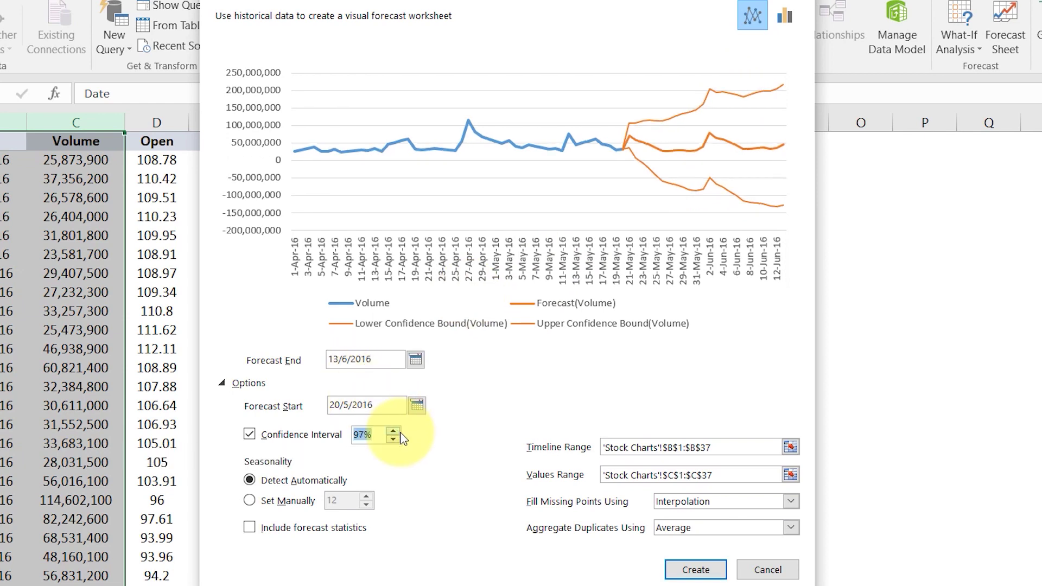
left_click(399, 432)
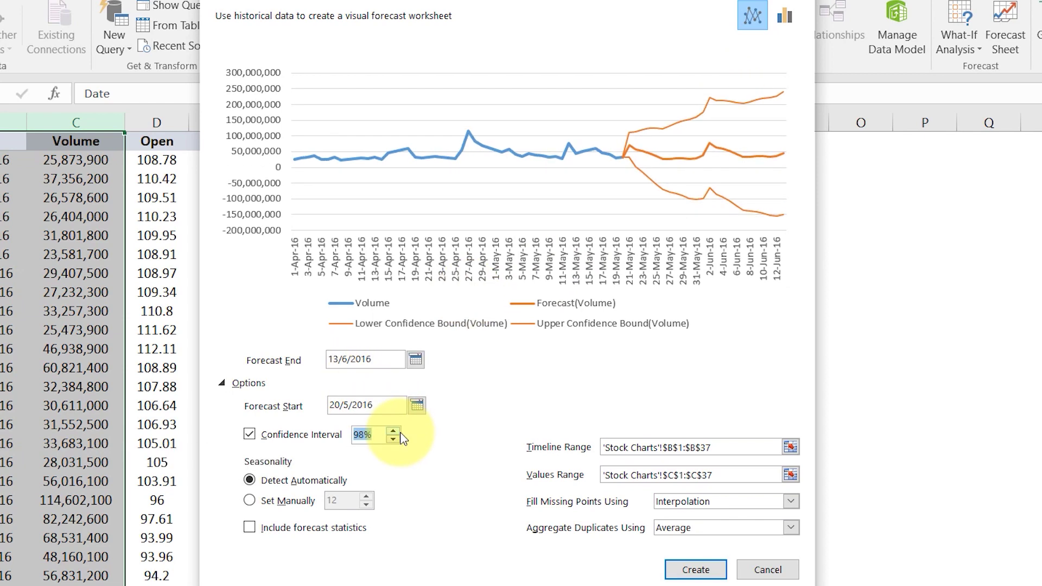
left_click(394, 432)
left_click(401, 433)
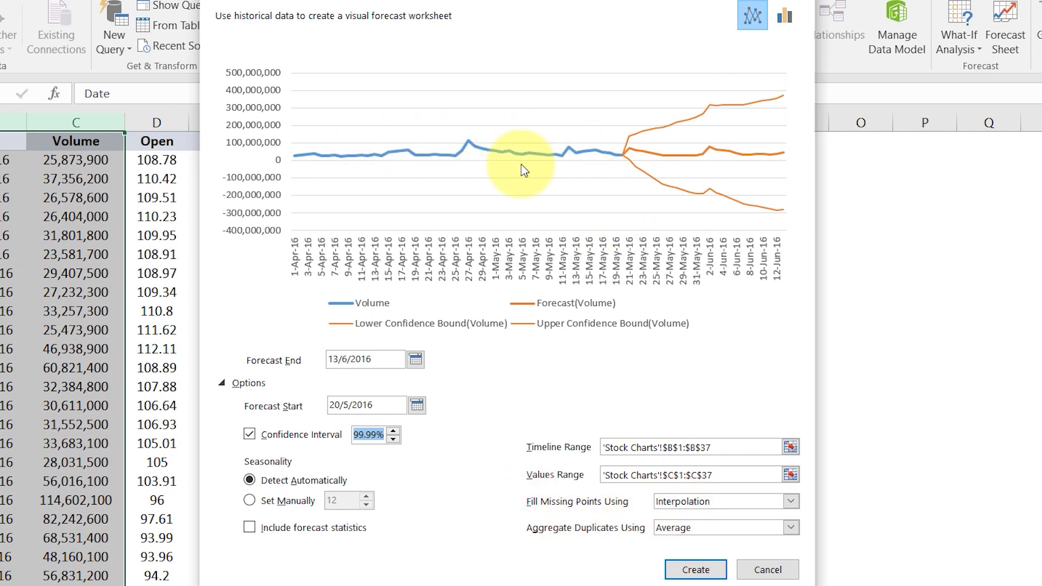
- Keep interpolation for filling missing points, create the forecast worksheet and dismiss its introductory note
left_click(735, 511)
left_click(735, 510)
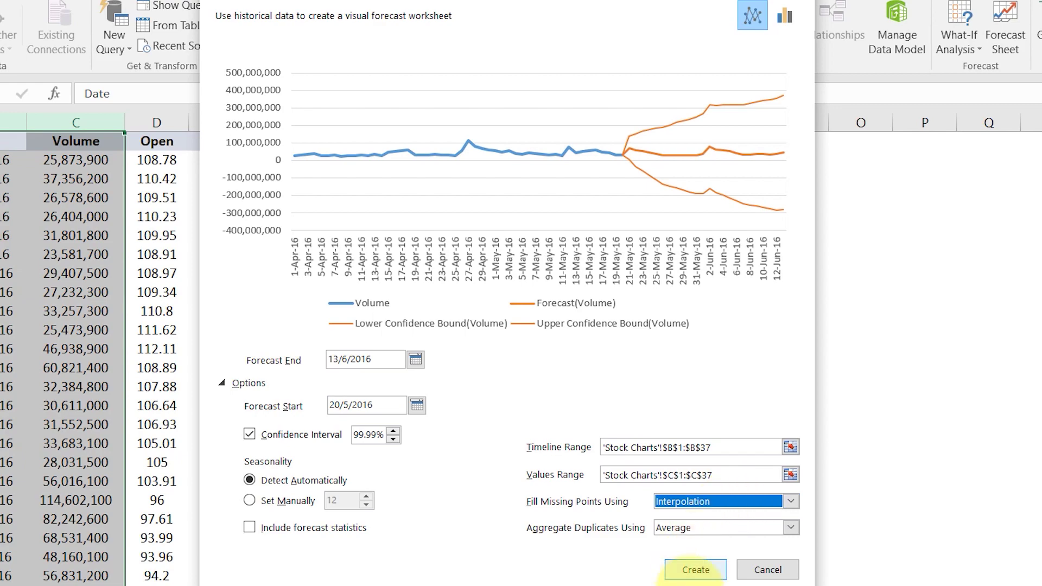
left_click(696, 569)
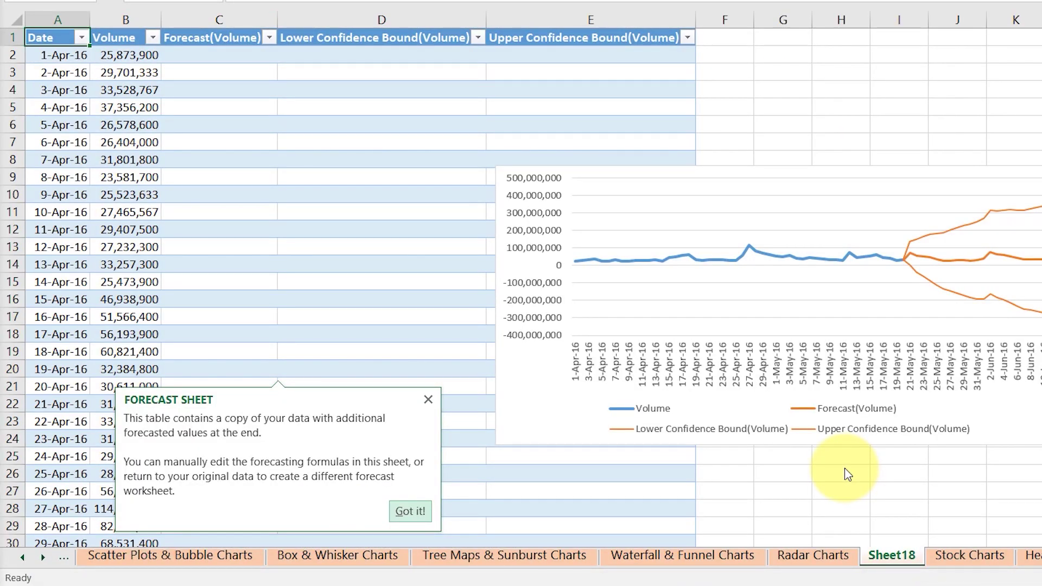
left_click(415, 510)
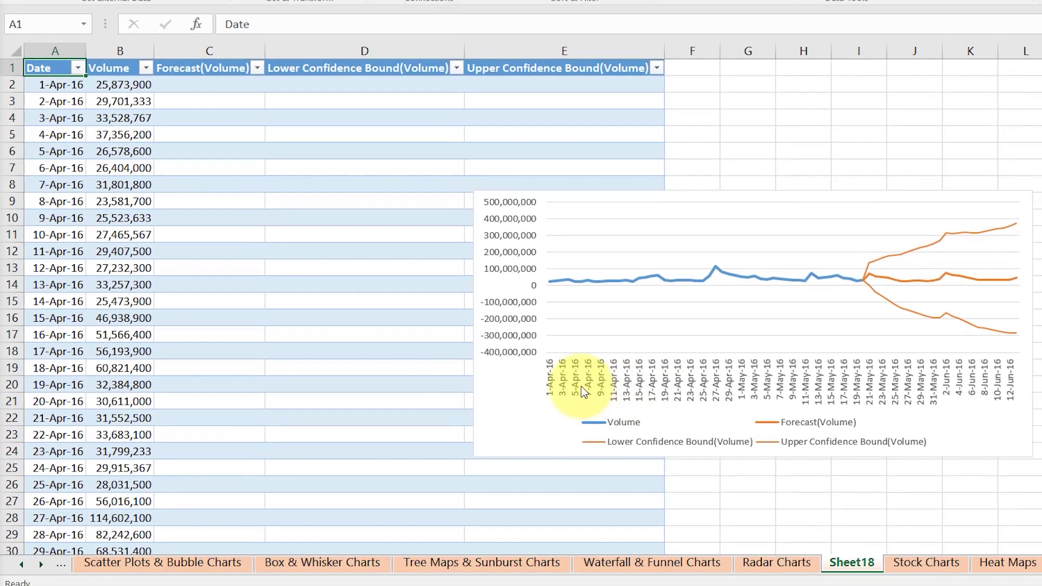
- Examine the forecast table down to its forecasted dates and return to the 20-May-16 row in the Lower Confidence Bound column
left_click(325, 458)
key("Down")
key("Down")
key("Down")
key("Down")
key("Down")
key("Down")
key("Down")
key("Down")
key("Down")
key("Down")
key("Down")
key("Down")
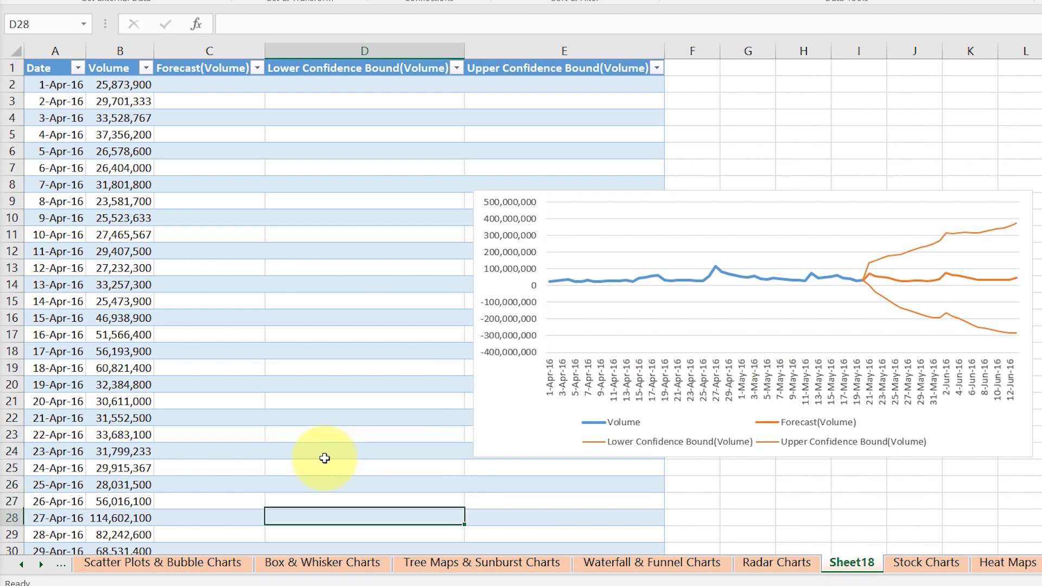
key("Down")
key("Down")
key("Down")
key("Down")
key("Down")
key("Down")
key("Down")
key("Down")
key("Down")
key("Down")
key("Down")
key("Down")
key("Down")
key("Down")
key("Down")
key("Down")
key("Down")
key("Down")
key("Down")
key("Down")
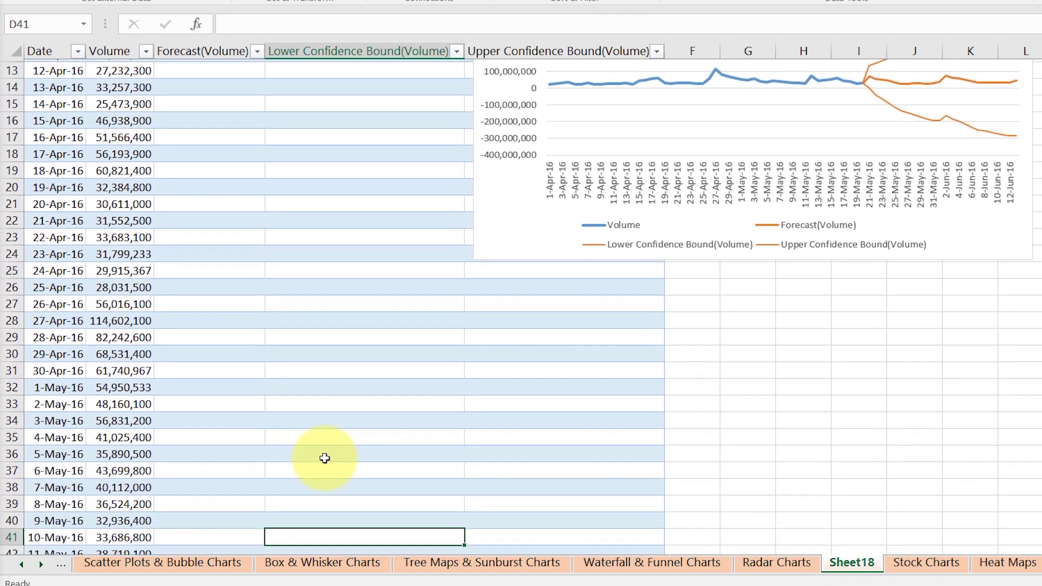
key("Down")
key("Down")
key("Down")
key("Down")
key("Up")
key("Up")
key("Up")
key("Up")
key("Up")
key("Up")
key("Up")
key("Up")
key("Up")
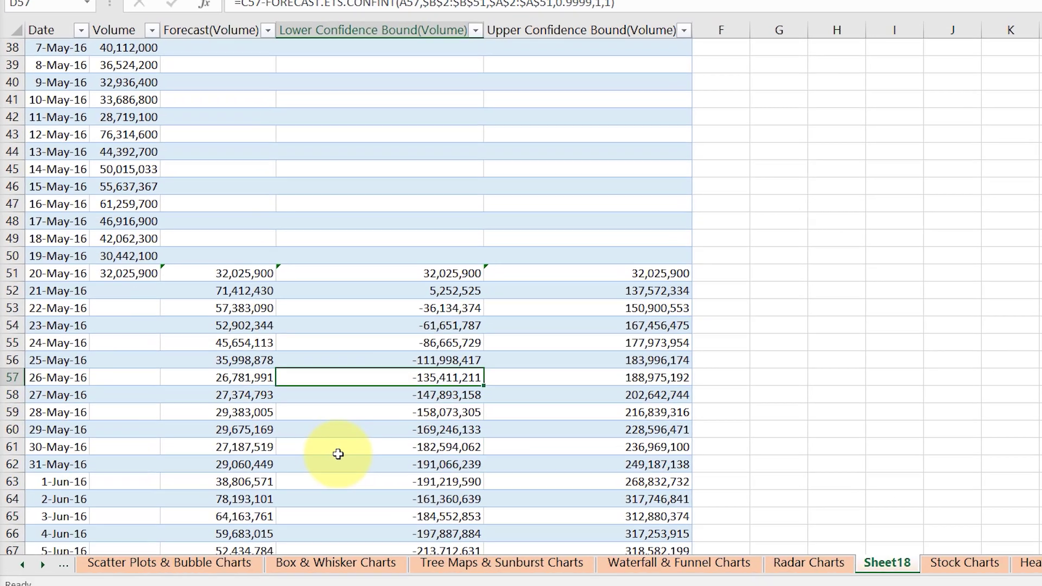
key("Up")
key("Up")
key("Up")
key("Up")
key("Up")
key("Up")
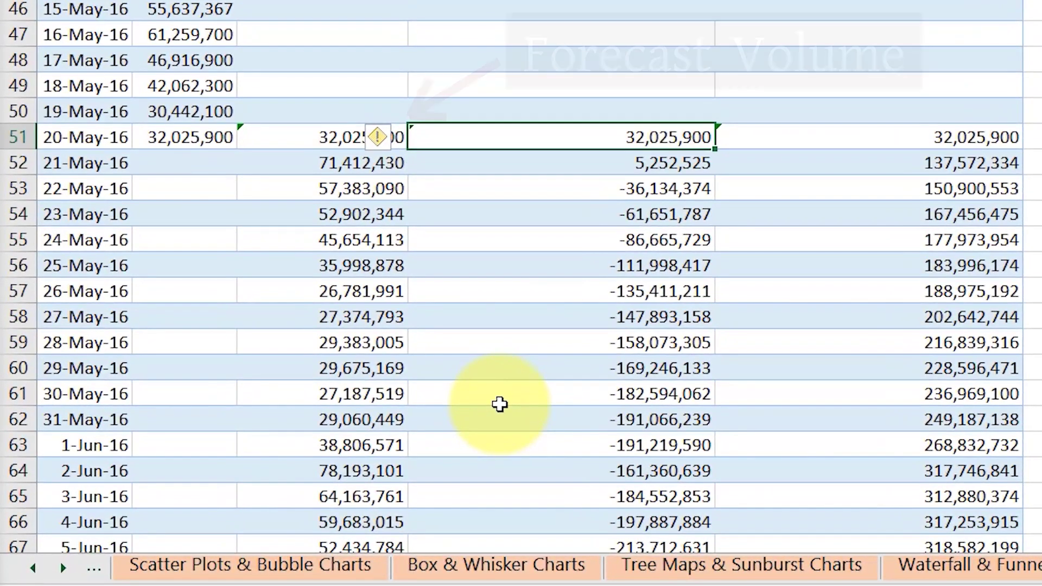
- Compare the forecast, lower bound and upper bound volumes for 20-May-16 and 21-May-16
key("Left")
key("Right")
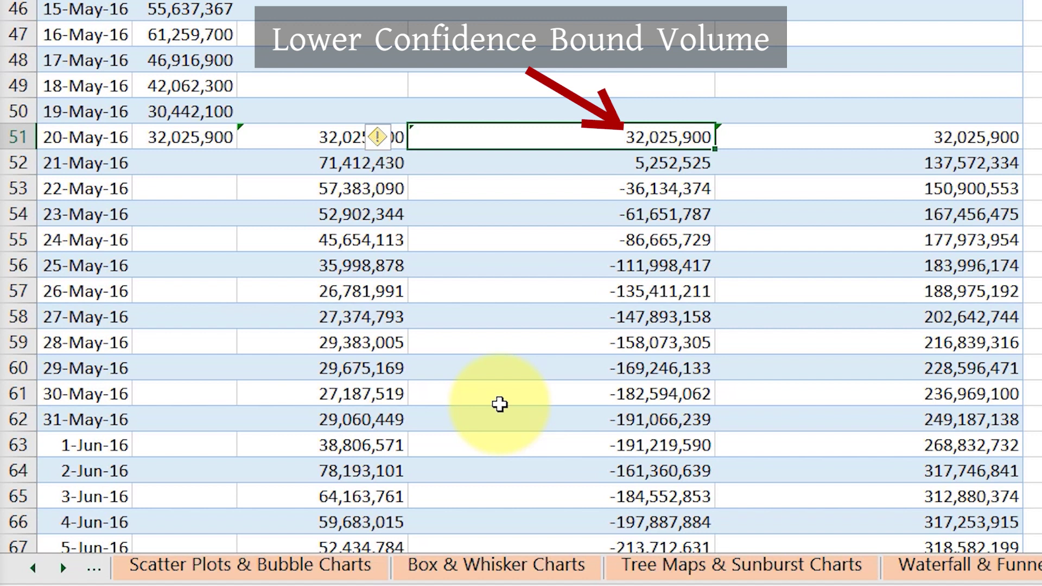
key("Right")
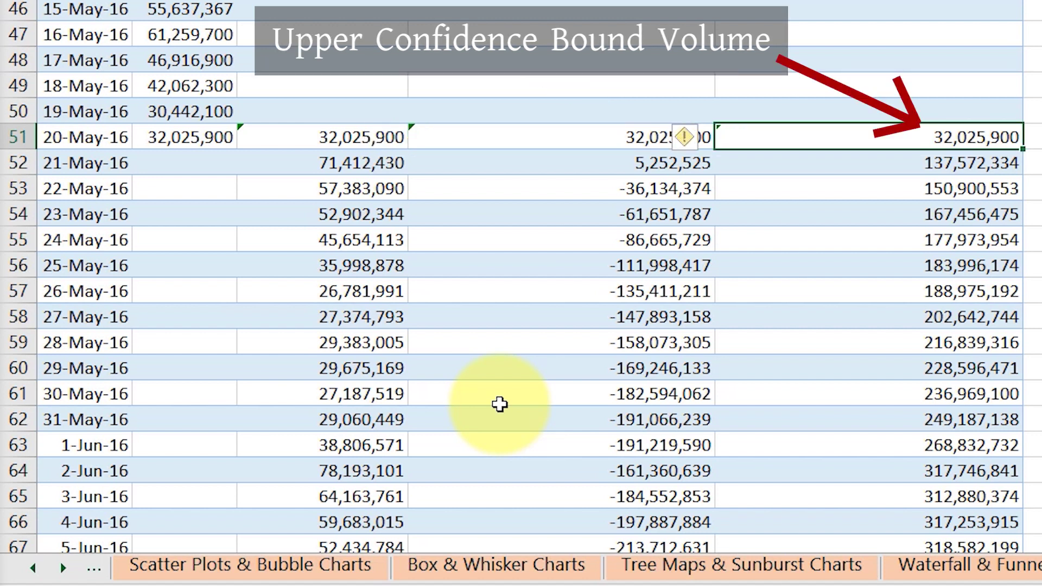
key("Left")
key("Left")
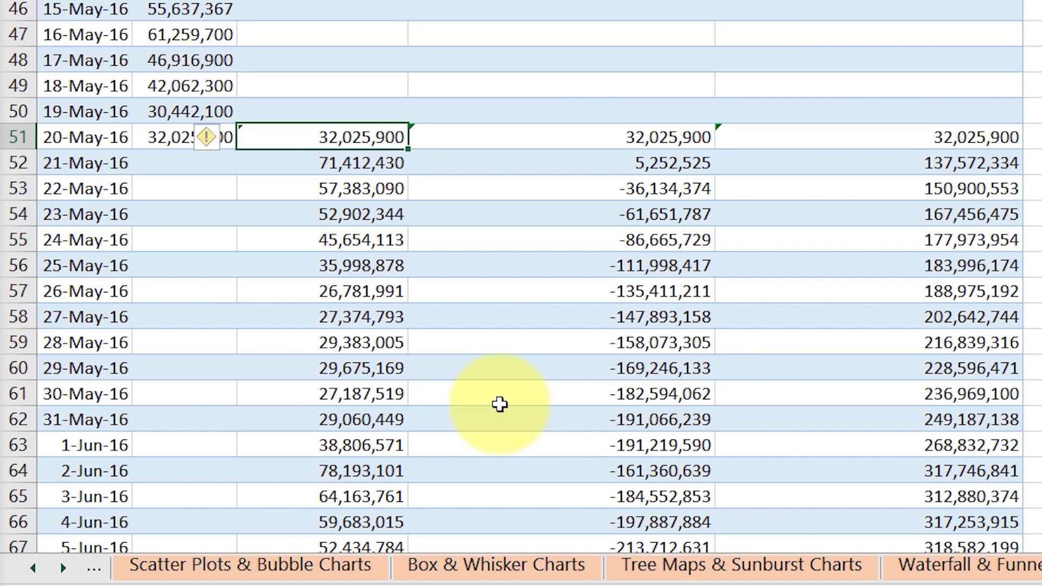
key("Down")
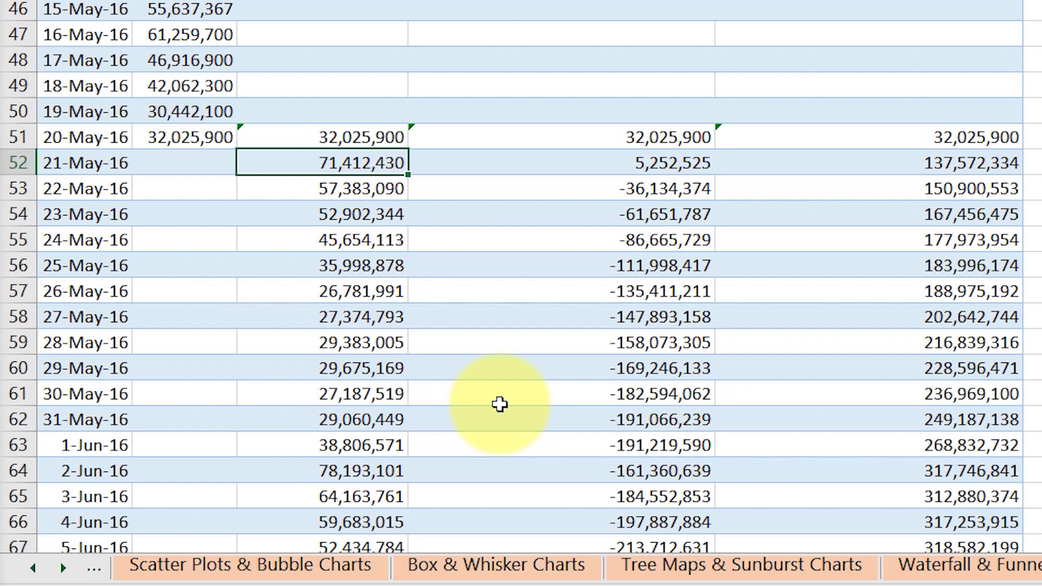
key("Right")
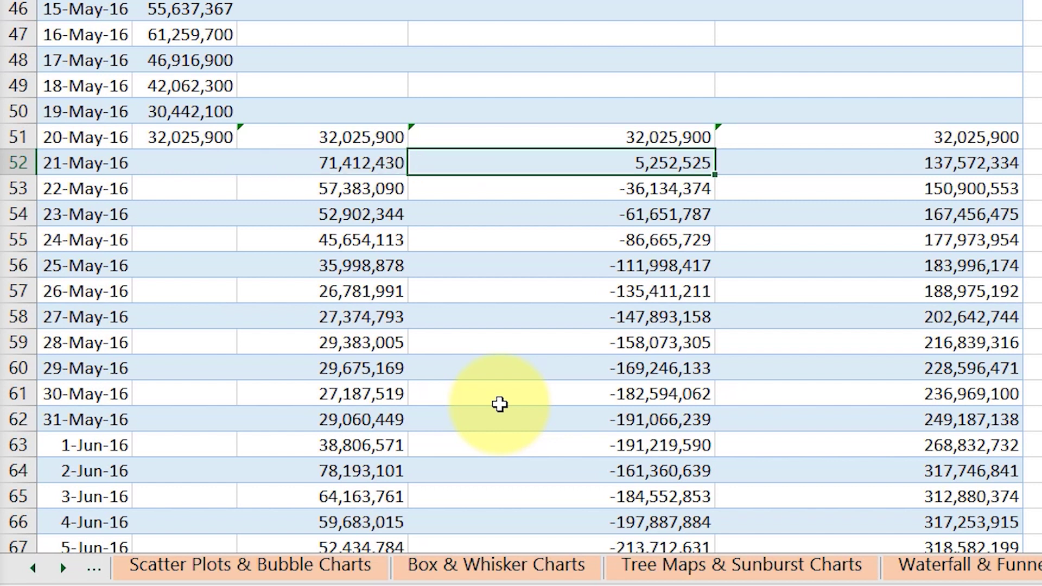
key("Right")
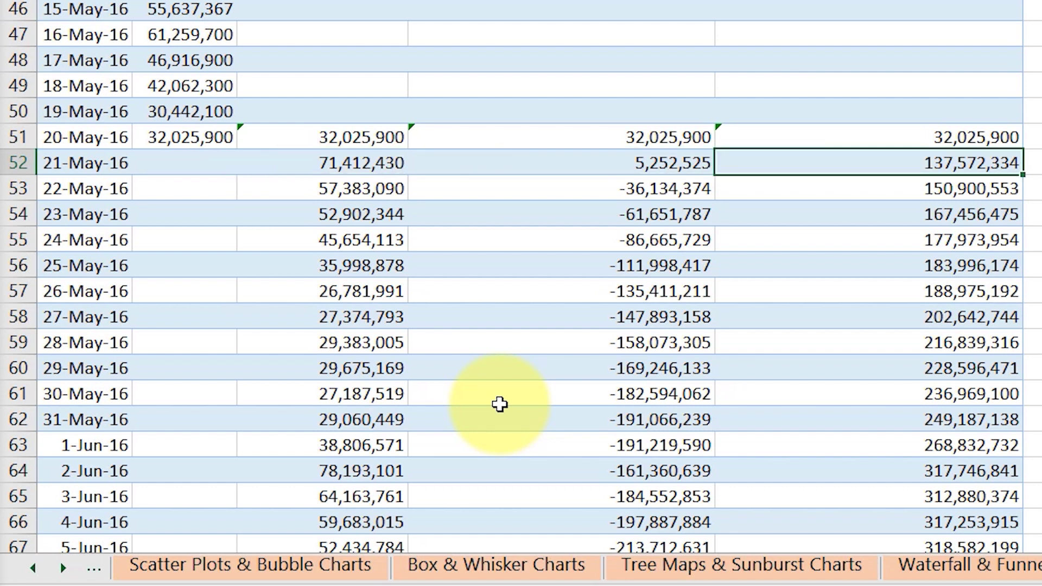
- Examine the daily values in the Forecast(Volume) column from 21-May-16 to 29-May-16
key("Left")
key("Left")
key("Down")
key("Down")
key("Down")
key("Down")
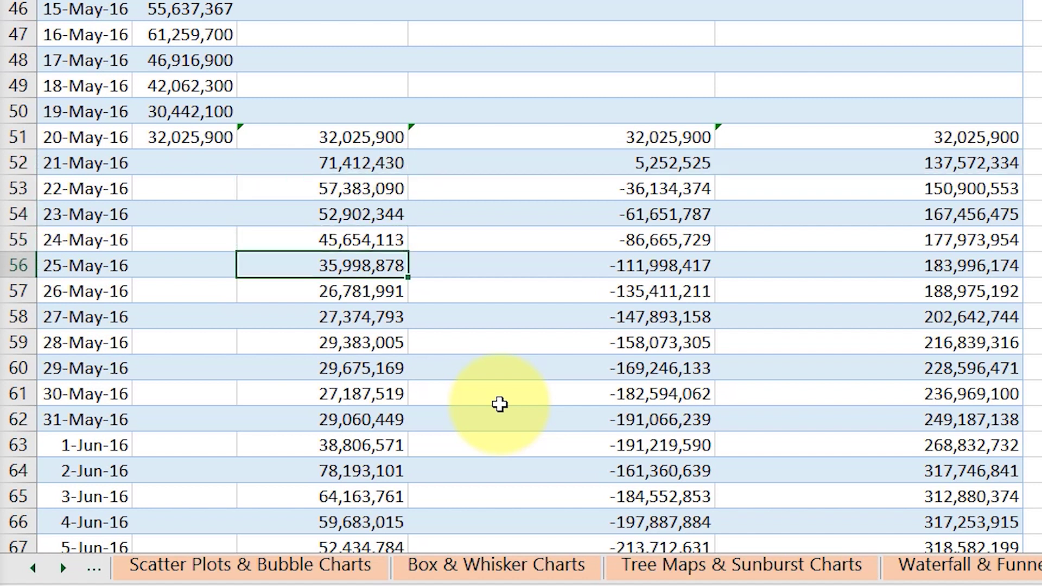
key("Down")
key("Up")
key("Up")
key("Up")
key("Down")
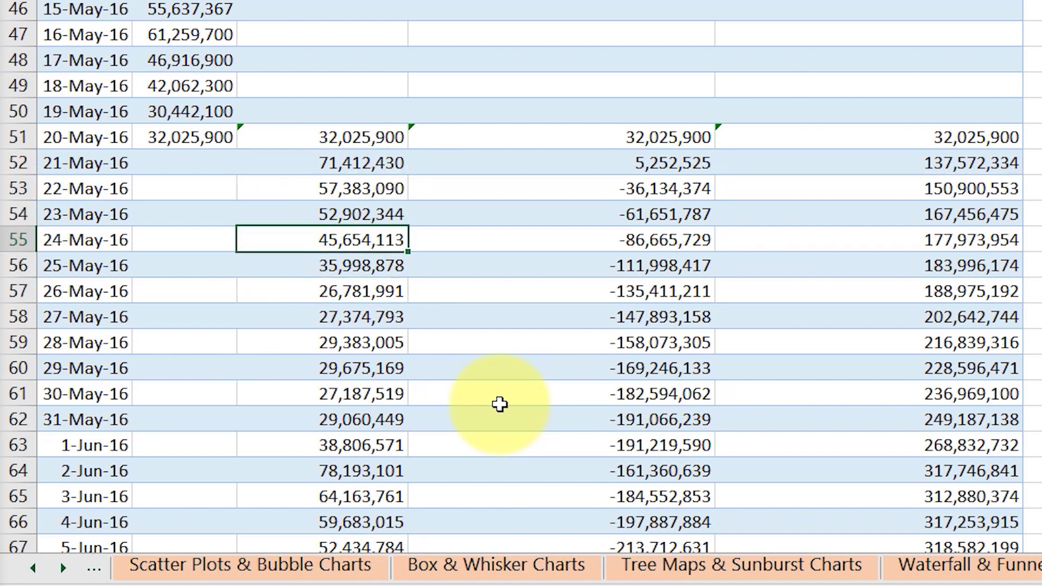
key("Down")
key("Down")
key("Down")
key("Down")
key("Down")
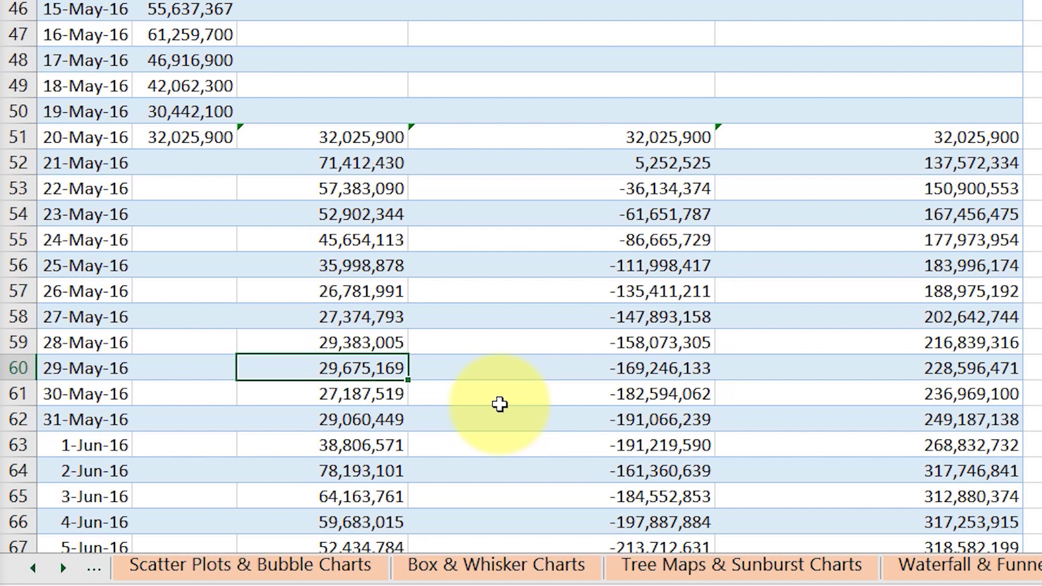